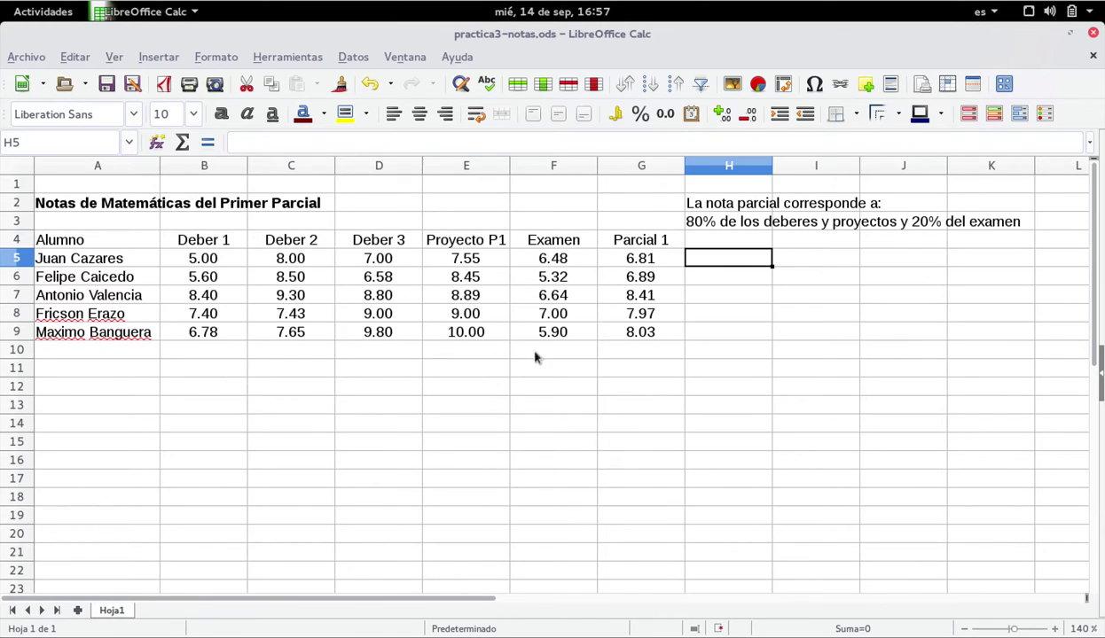
- Fill cell H5 with red and enter PIERDE in it
left_click(710, 275)
left_click(710, 291)
left_click(715, 260)
left_click(366, 115)
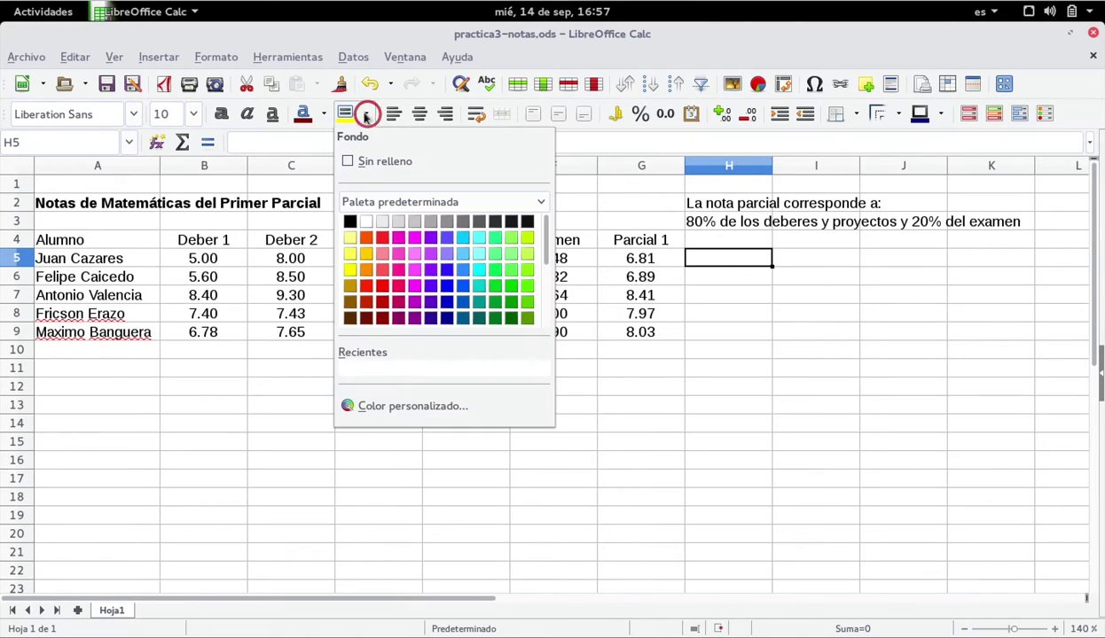
left_click(382, 238)
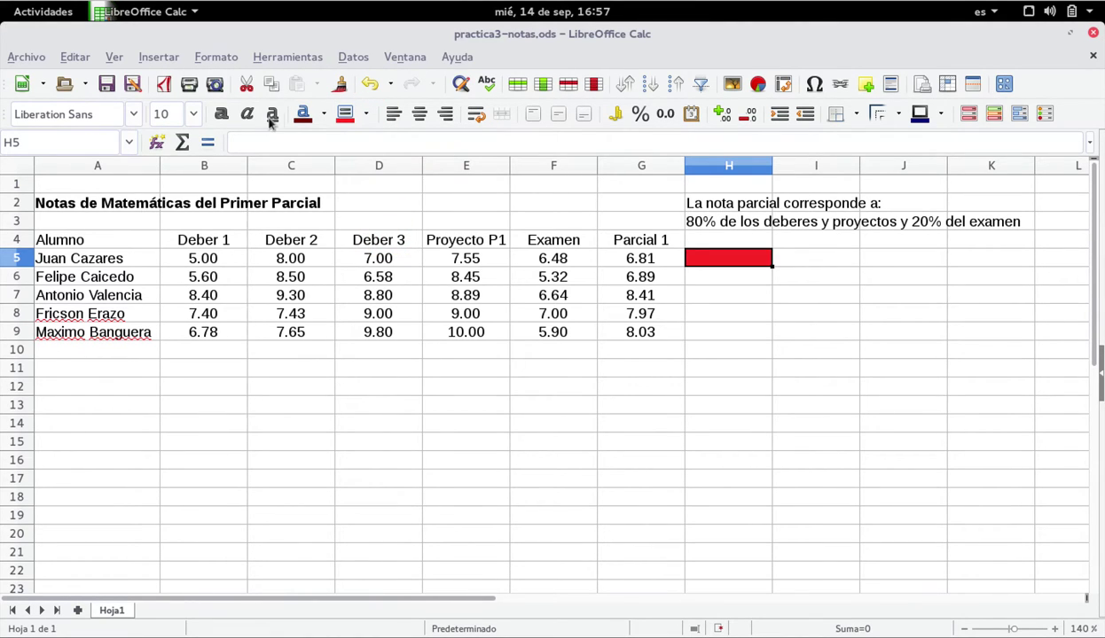
left_click(738, 282)
left_click(741, 260)
type("P")
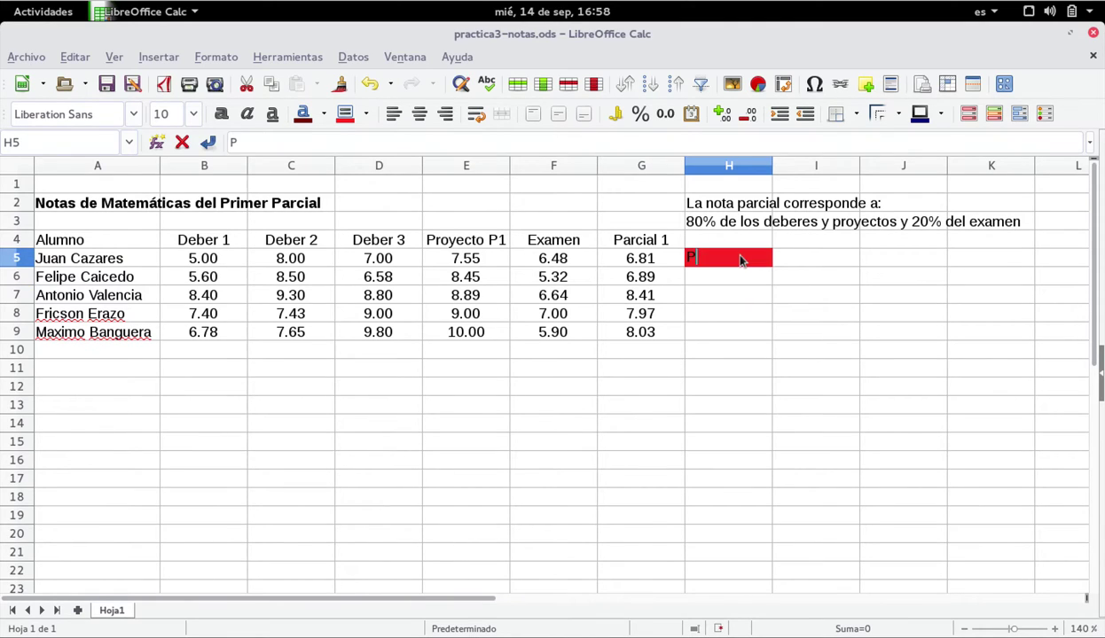
type("IERDE")
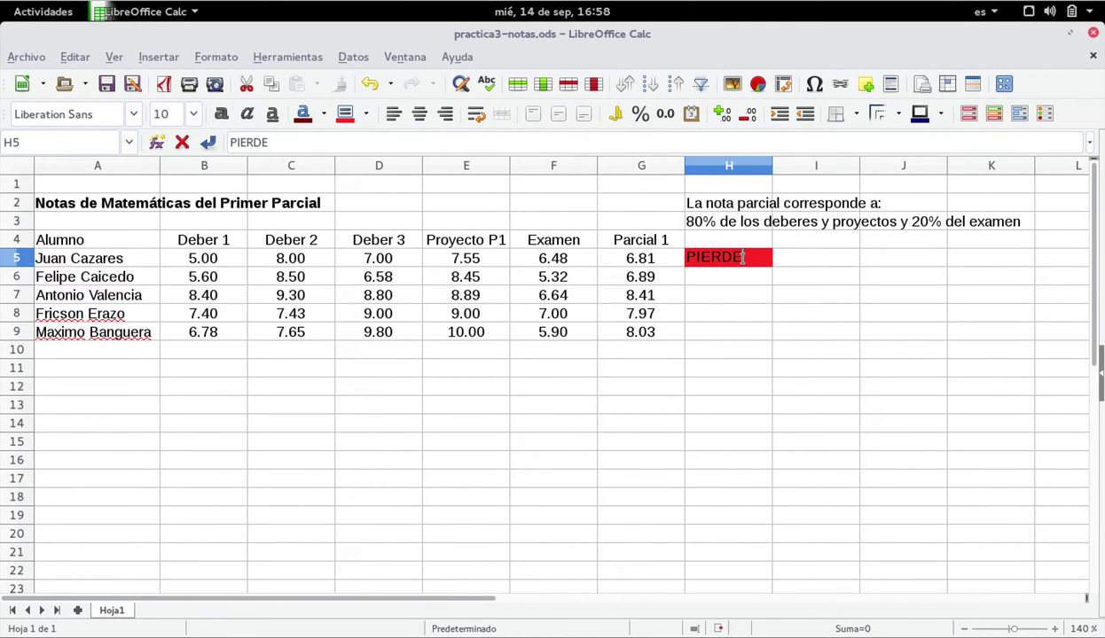
- Fill cell H6 with yellow and enter SUSPENSO in it
left_click(733, 275)
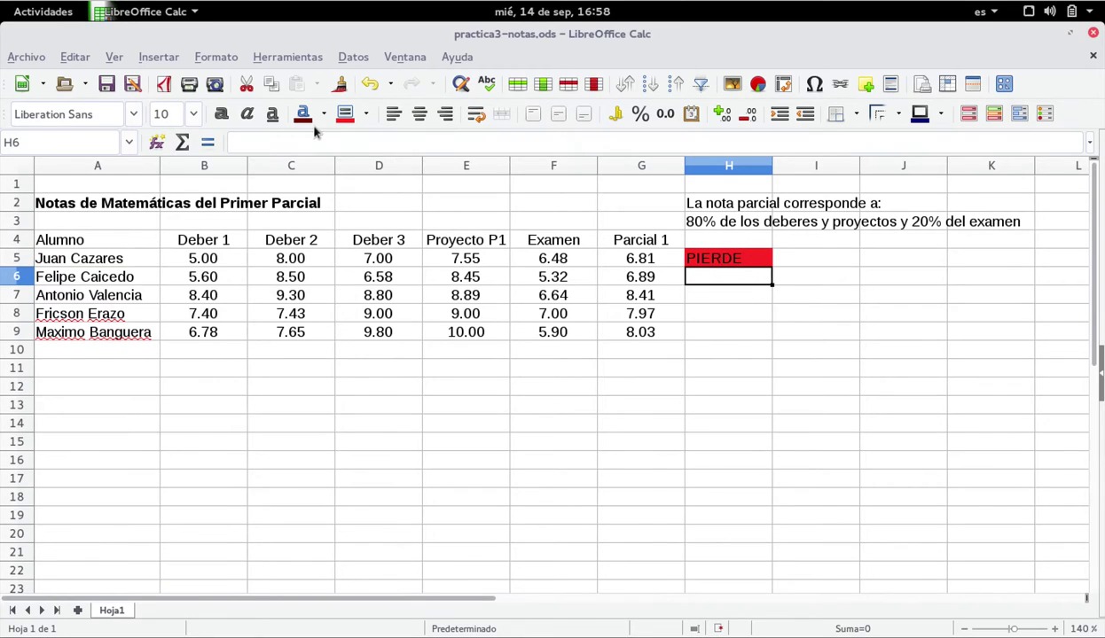
left_click(365, 114)
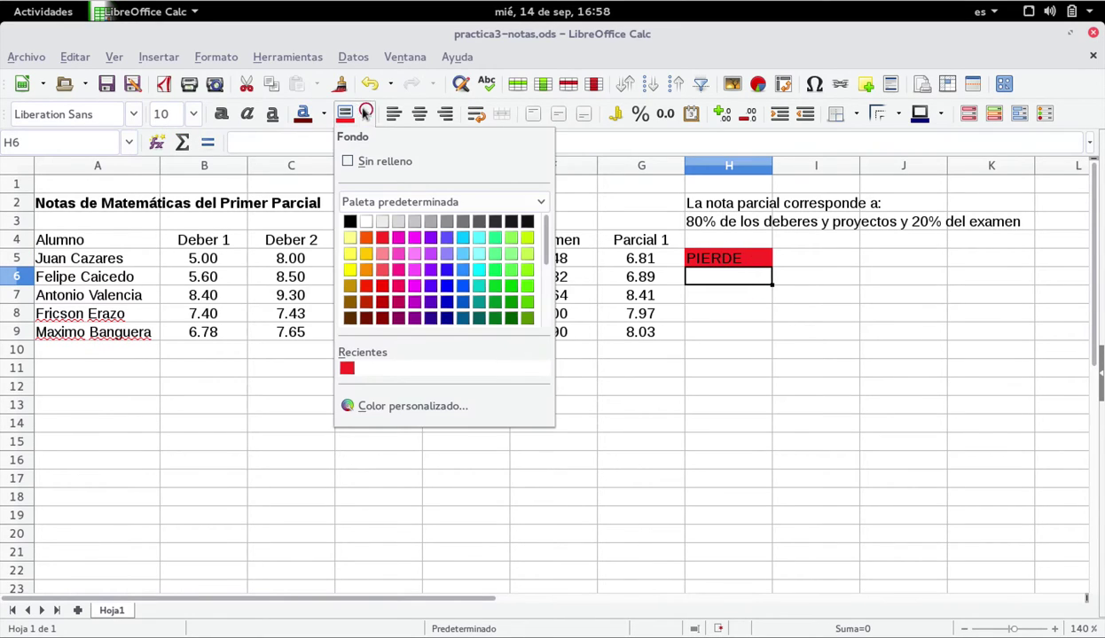
left_click(345, 275)
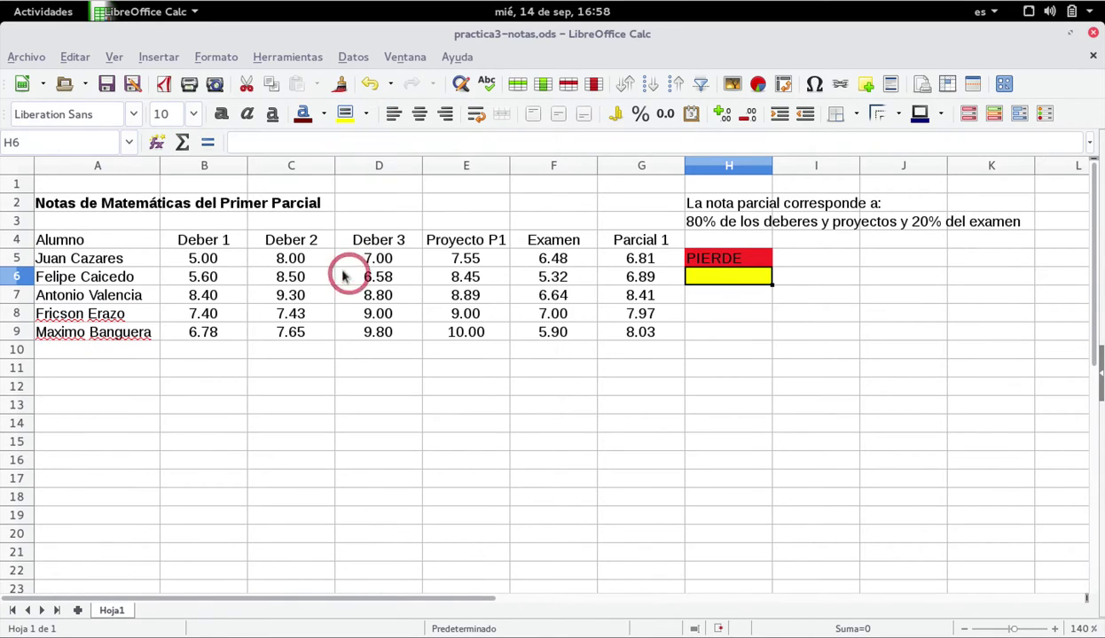
left_click(724, 283)
type("SUSPENSO")
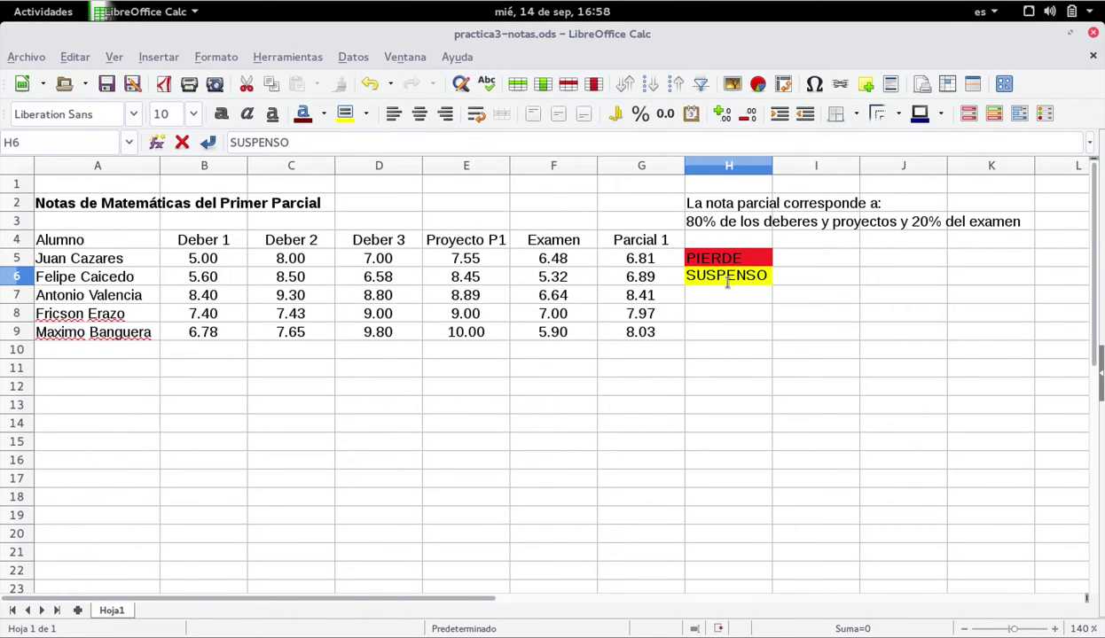
key("Return")
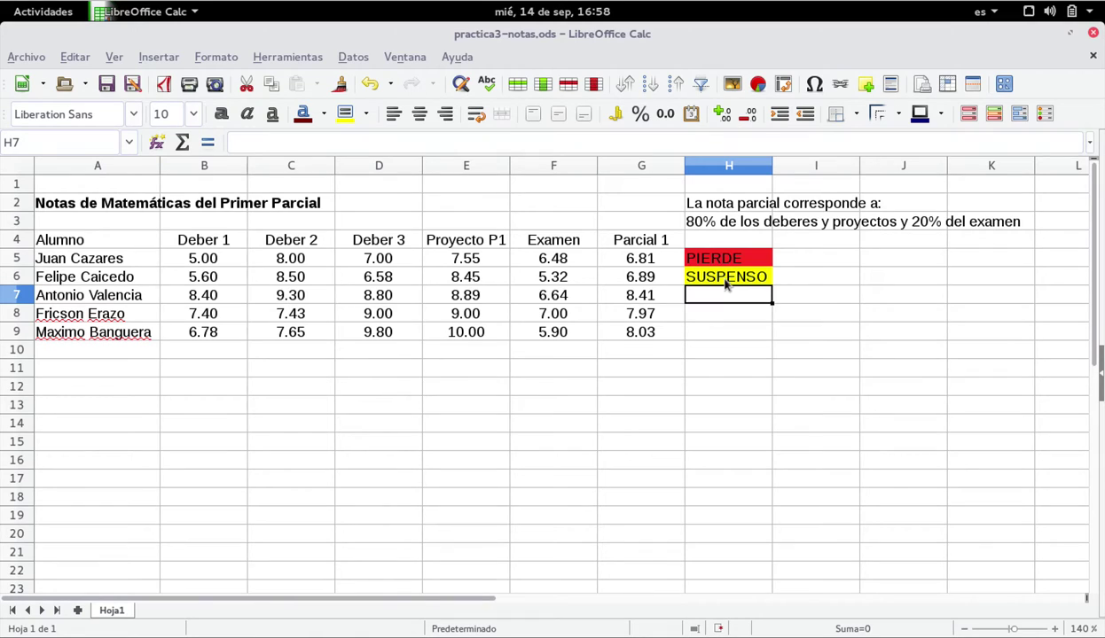
- Enter PASAN in cell H7 and fill the cell with lime green
type("PASAN")
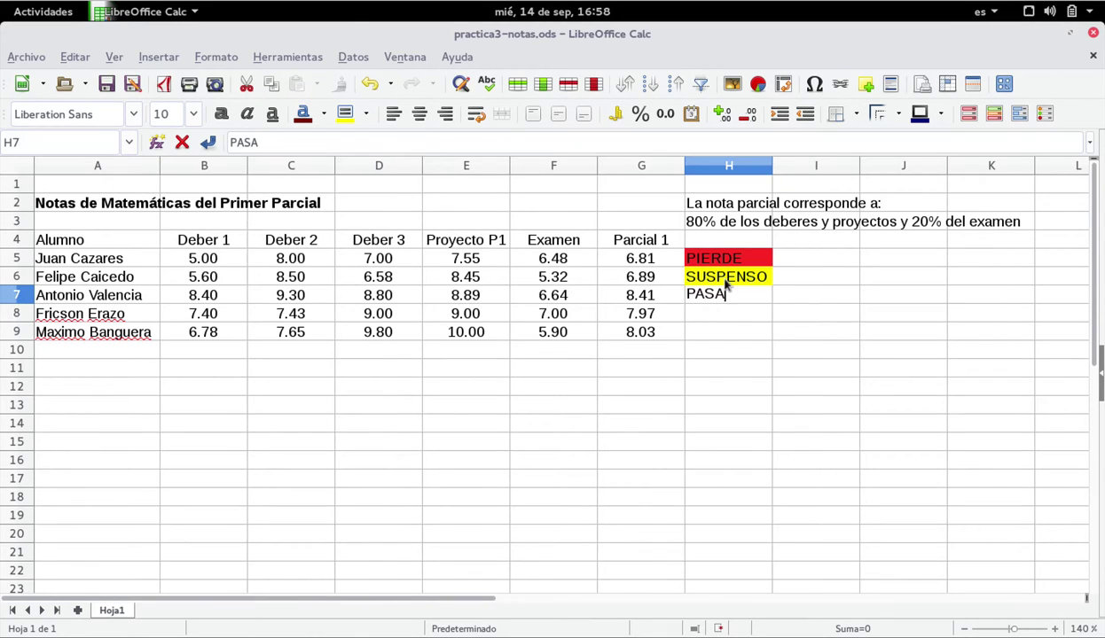
left_click(724, 310)
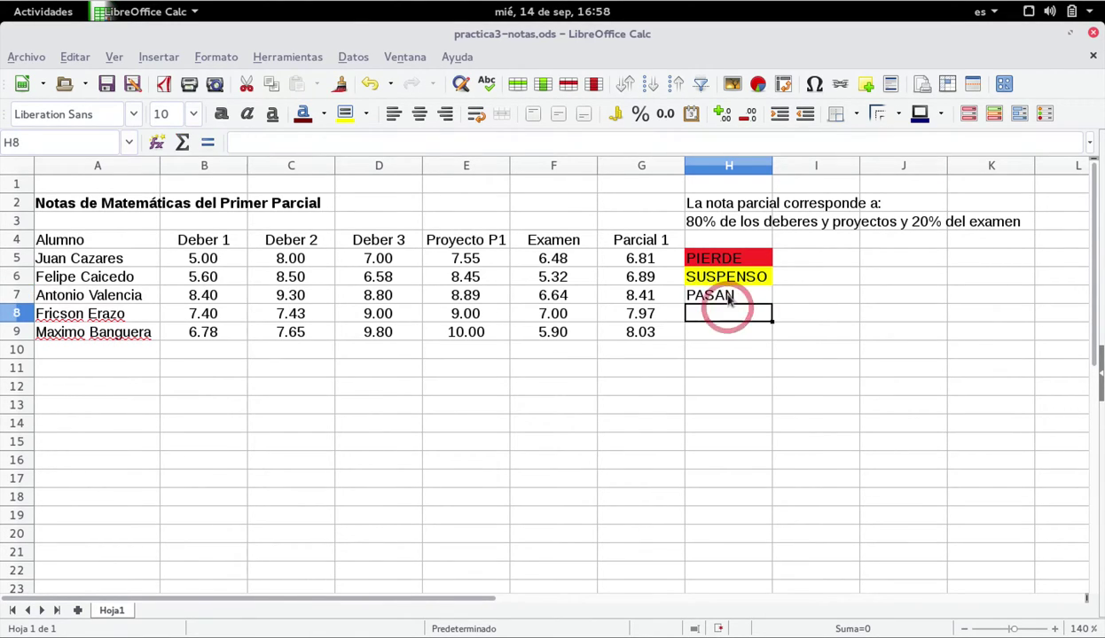
left_click(727, 296)
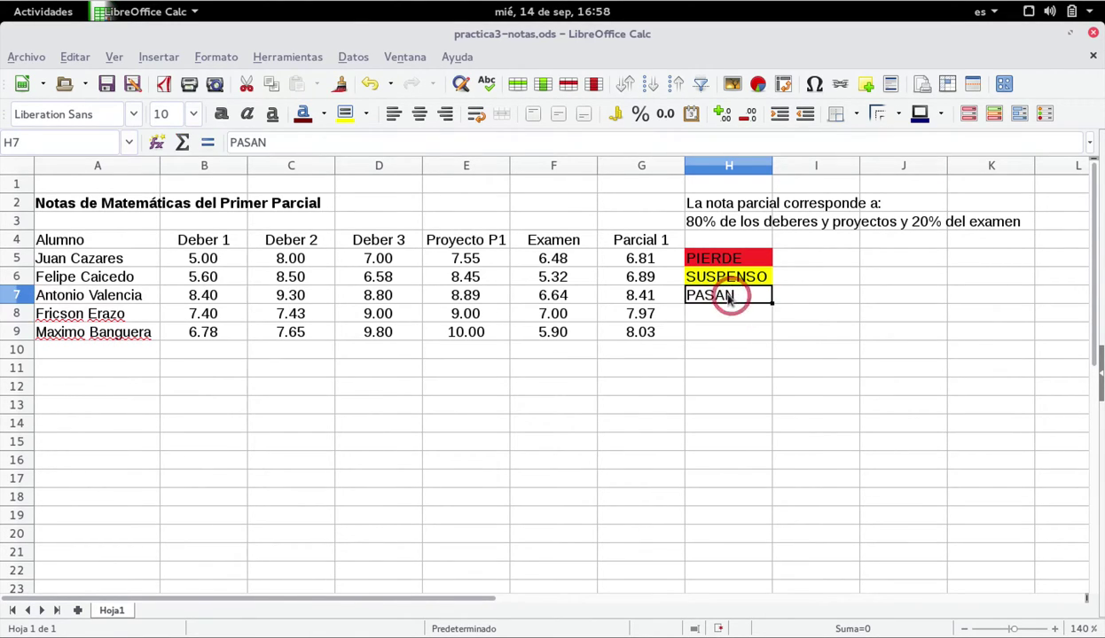
left_click(364, 113)
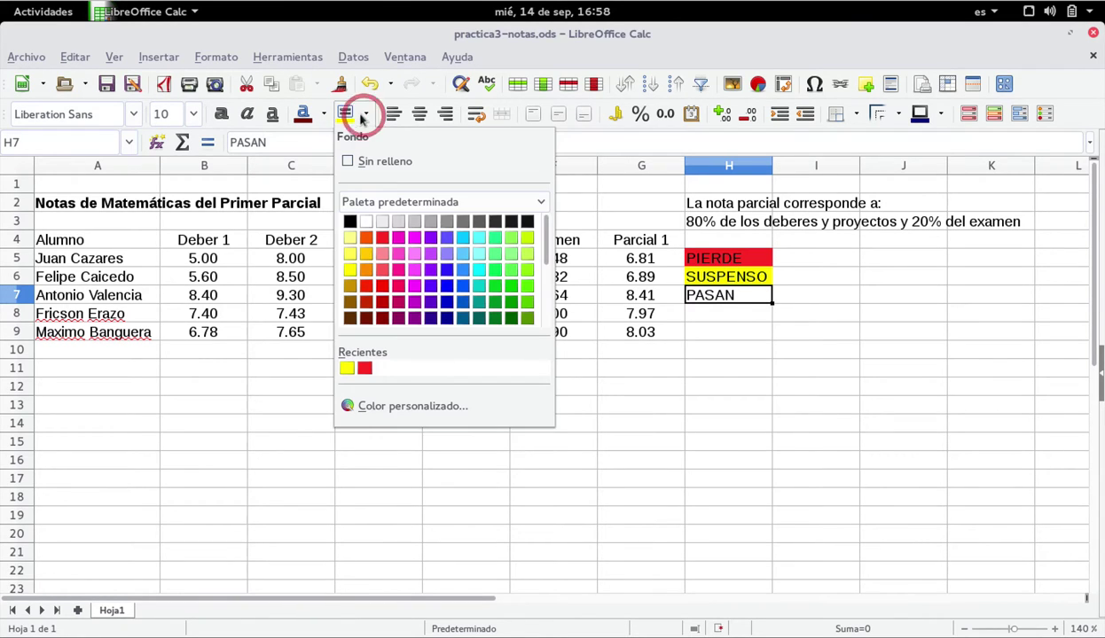
left_click(527, 238)
left_click(794, 293)
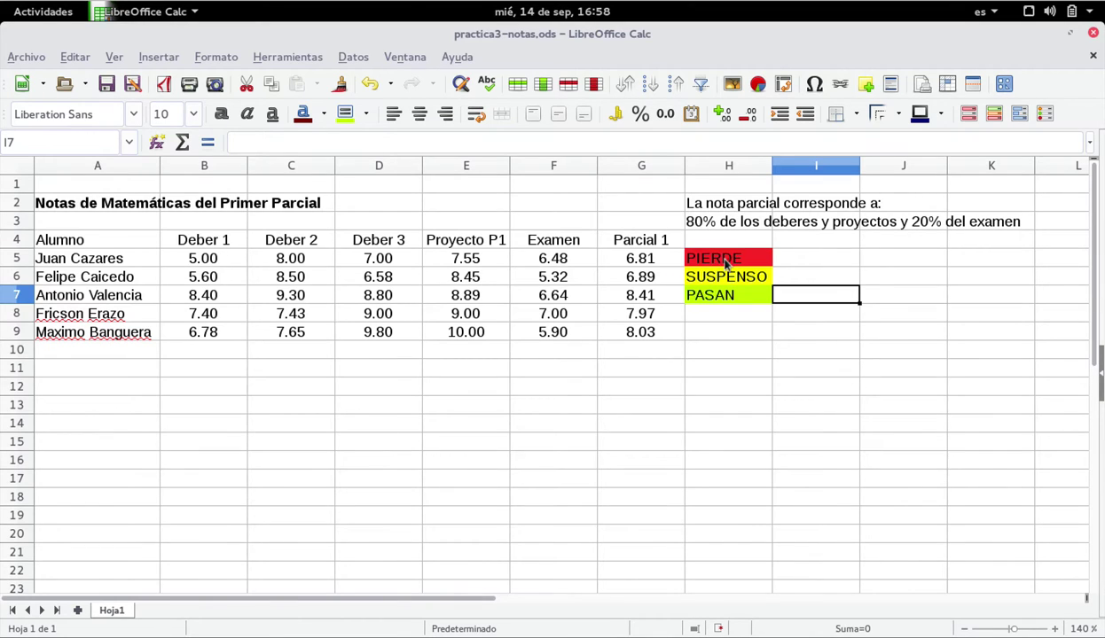
- Set the font color of the PIERDE cell to white and center cells H5:H7 horizontally
left_click(726, 262)
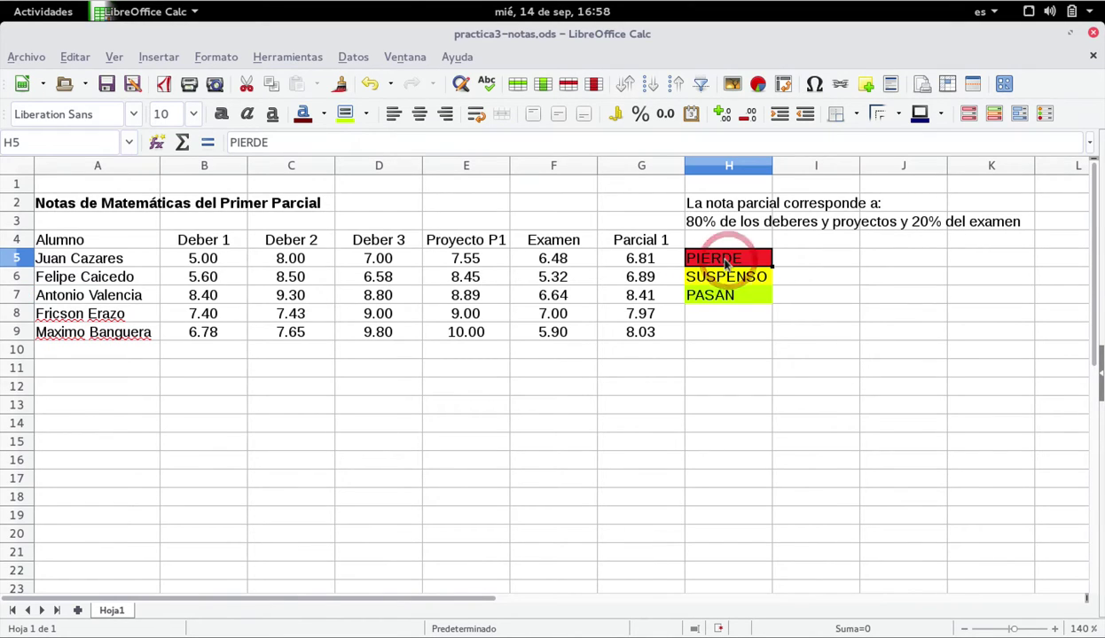
left_click(322, 113)
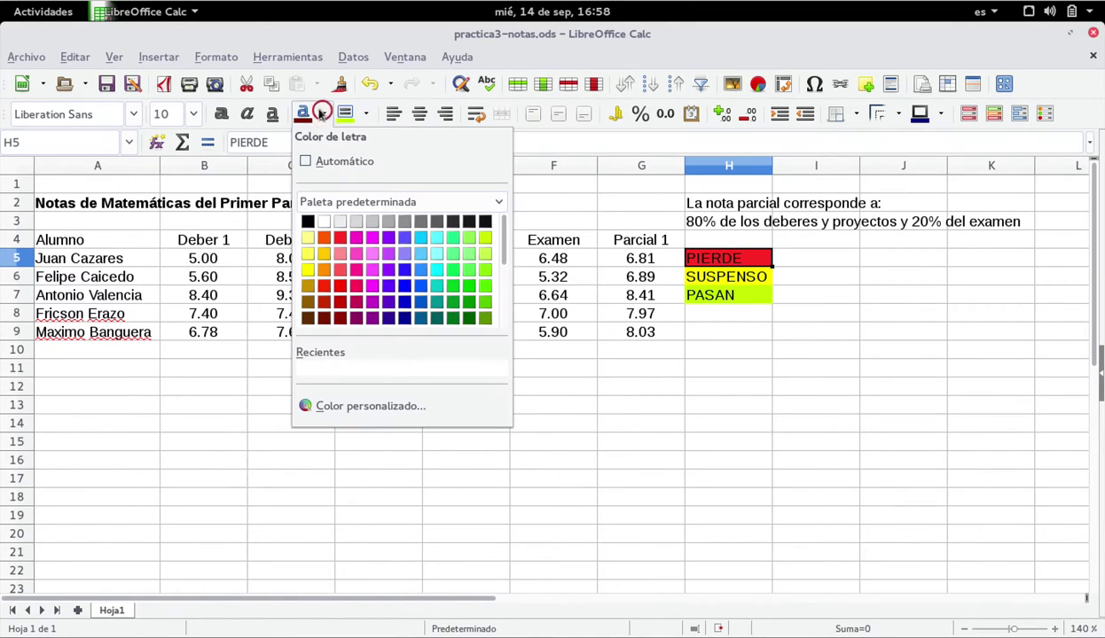
left_click(324, 222)
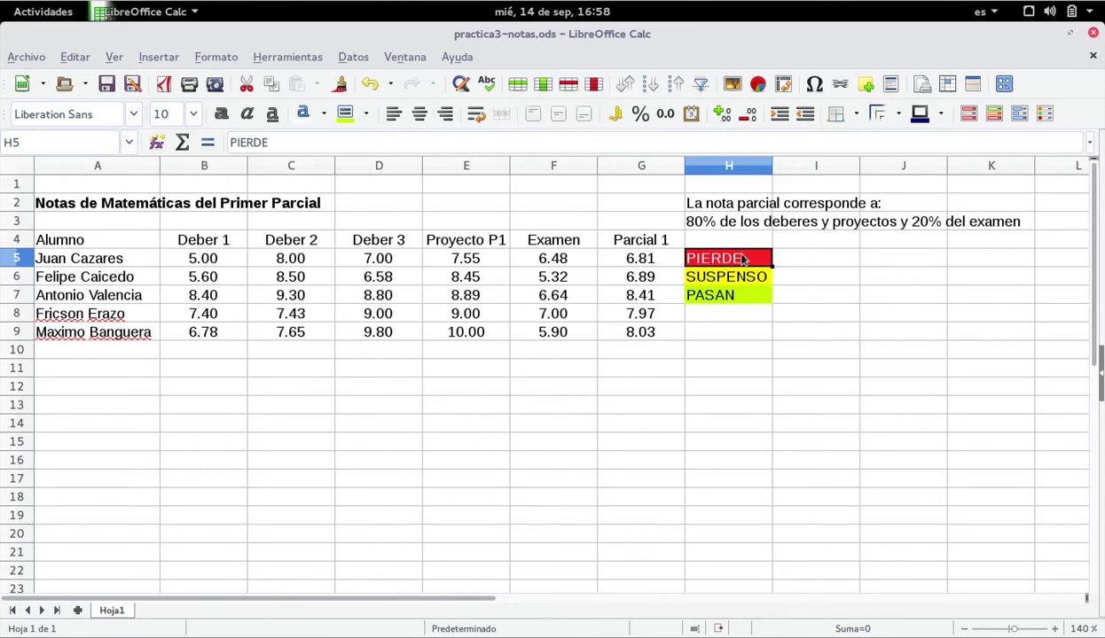
left_click_drag(743, 258, 738, 297)
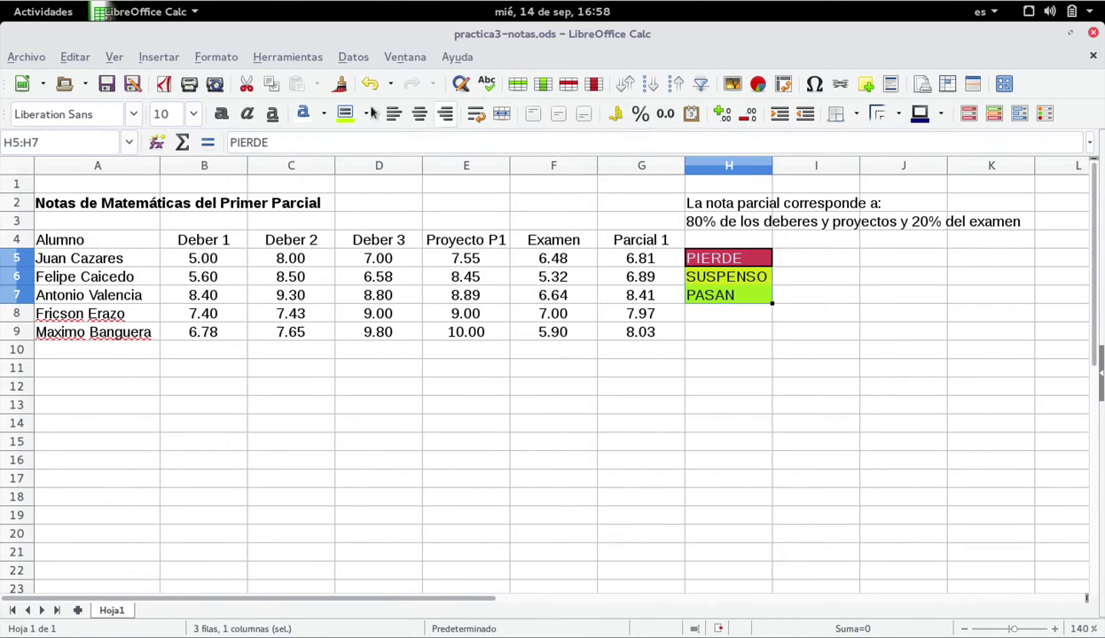
left_click(417, 117)
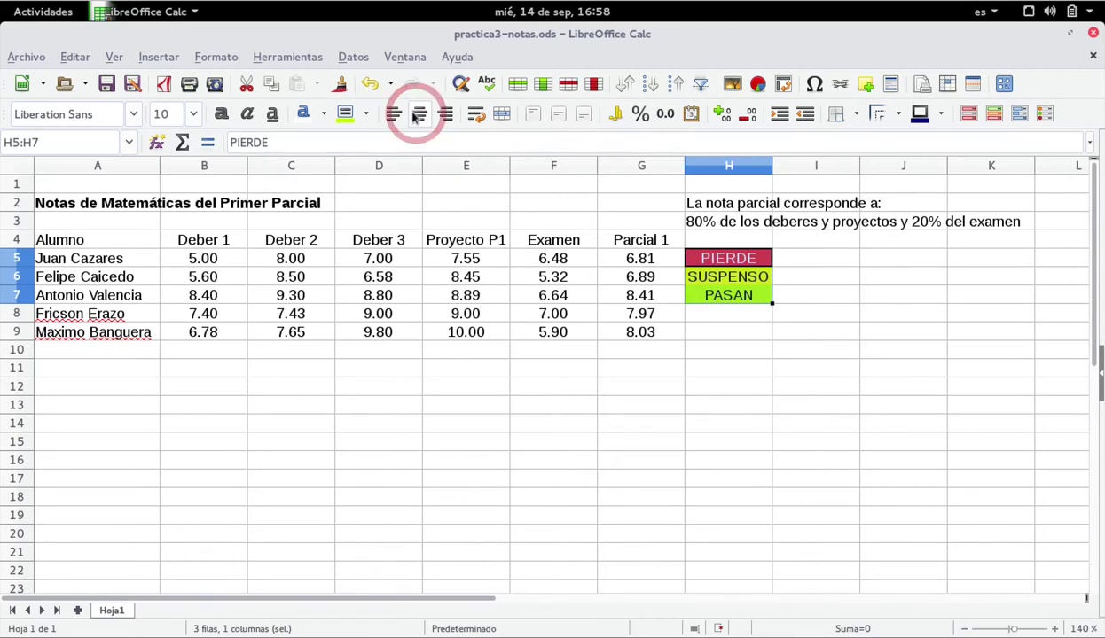
left_click(786, 291)
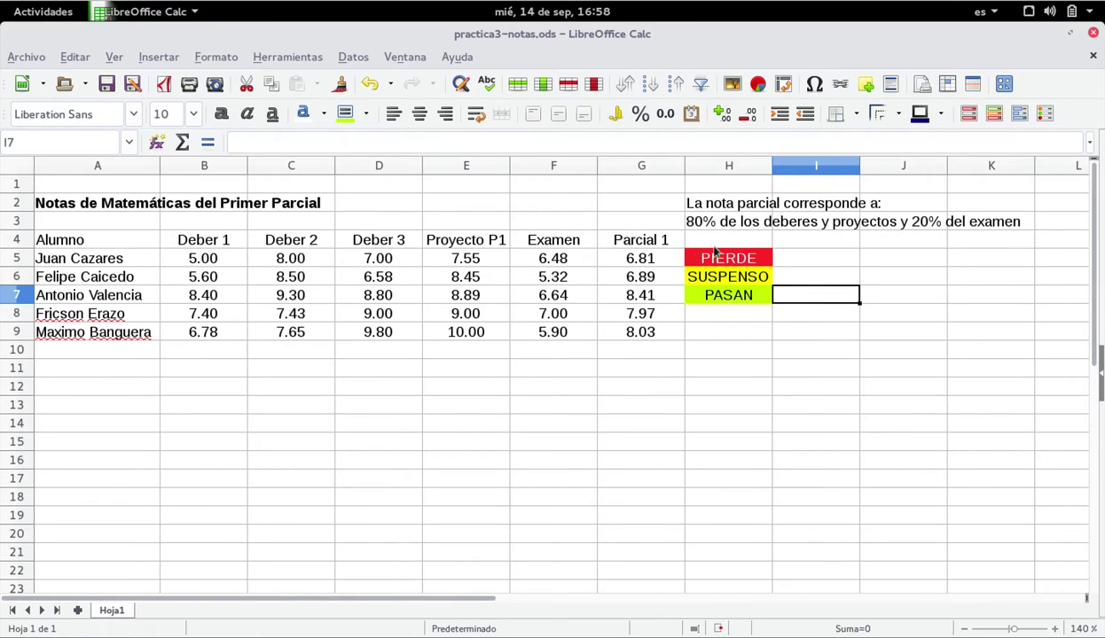
- Select the PIERDE cell H5 and show the cell styles (Estilos y formato) in the sidebar
left_click(725, 278)
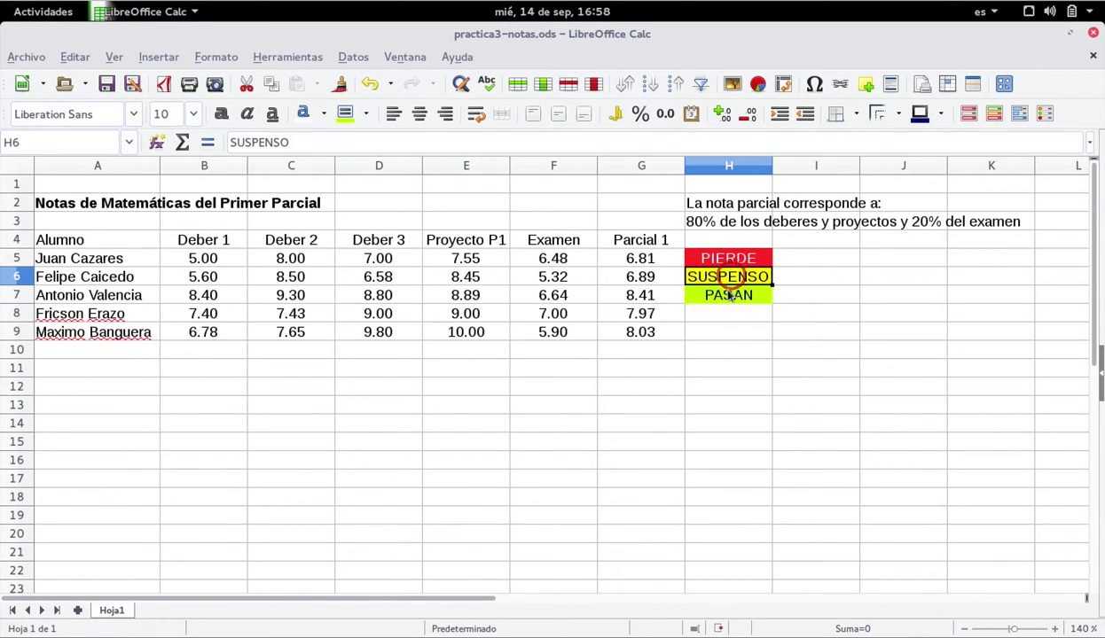
left_click(729, 296)
left_click(729, 262)
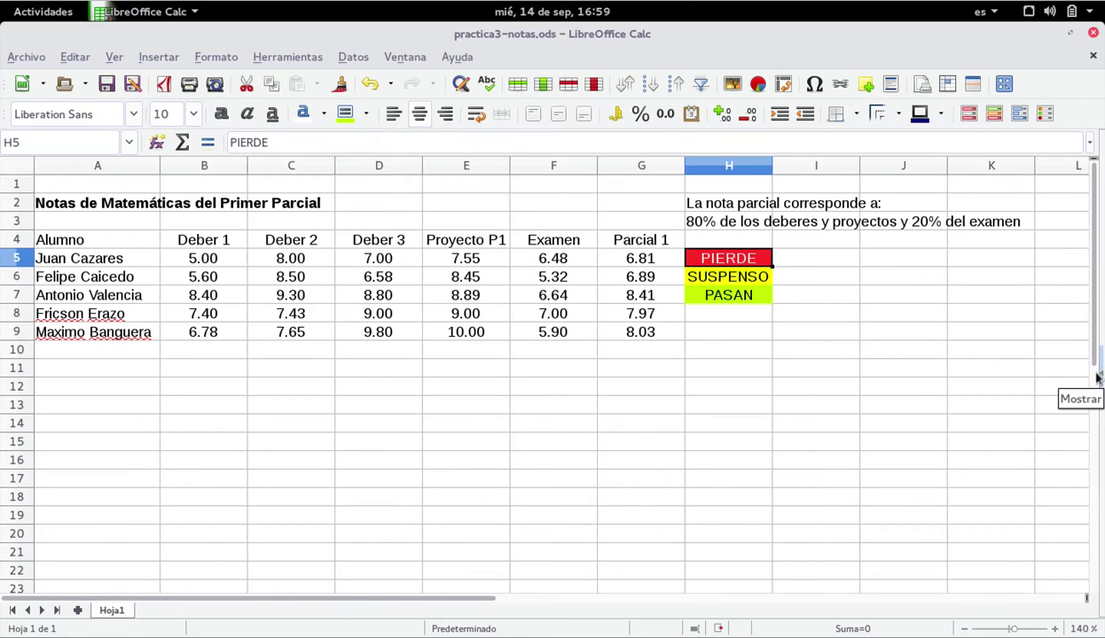
left_click(1096, 365)
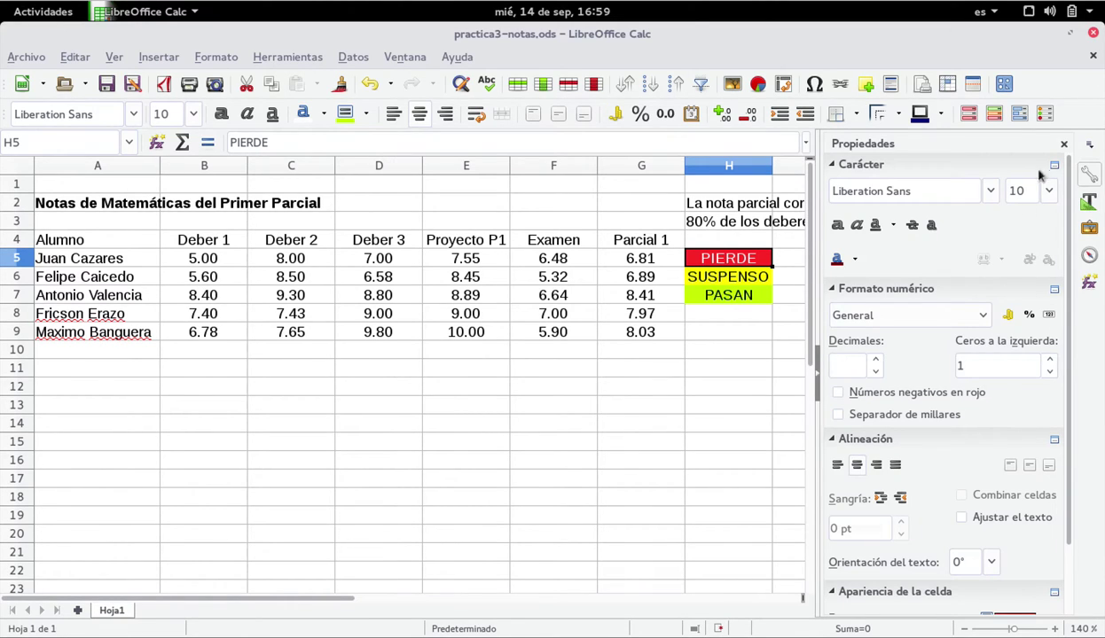
left_click(1085, 204)
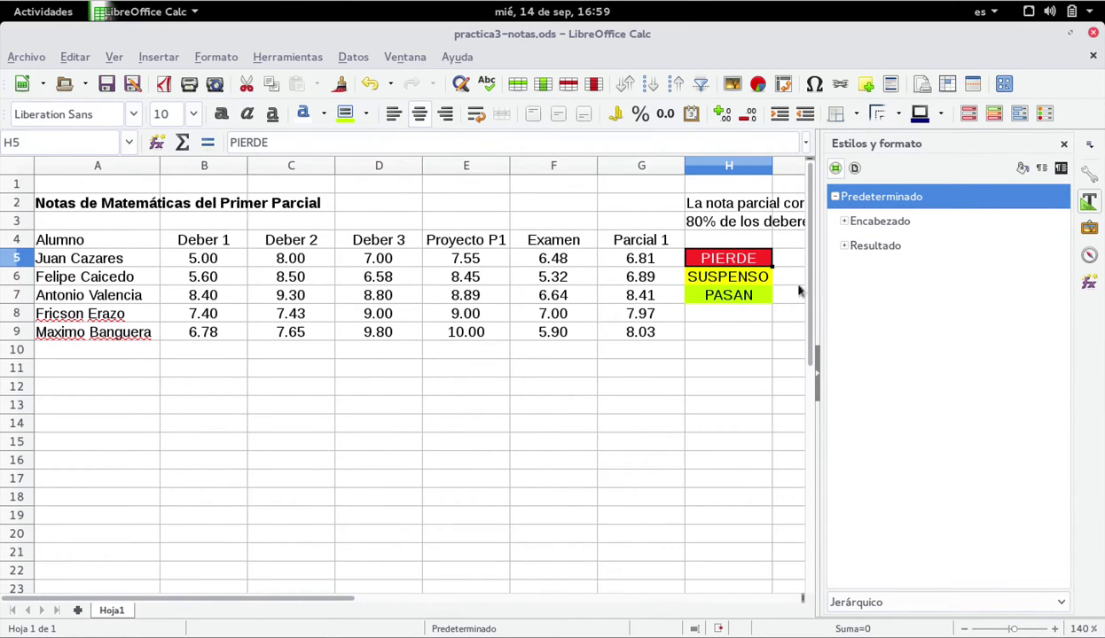
- Create a new cell style named Pierde from the formatting of cell H5
left_click(754, 279)
left_click(758, 296)
left_click(751, 257)
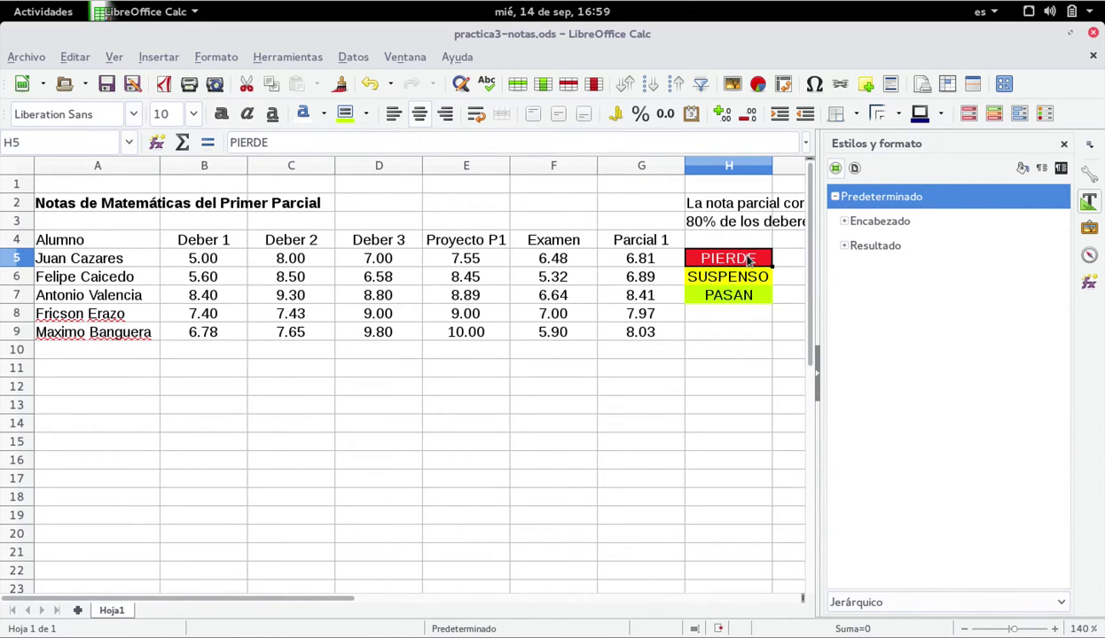
left_click(1042, 170)
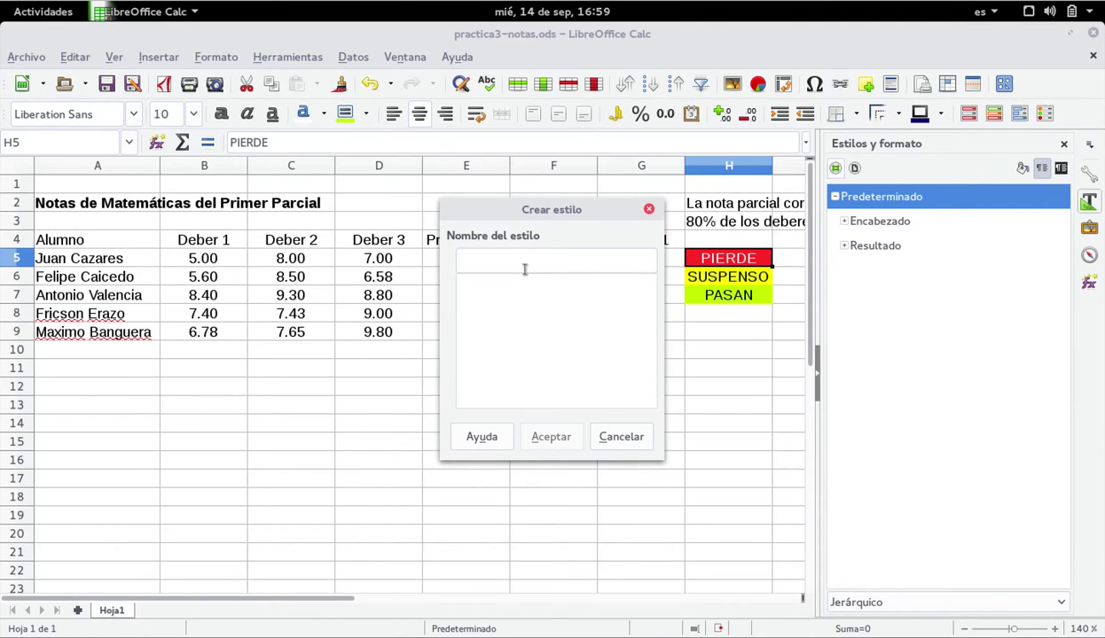
type("Pierde")
left_click(551, 436)
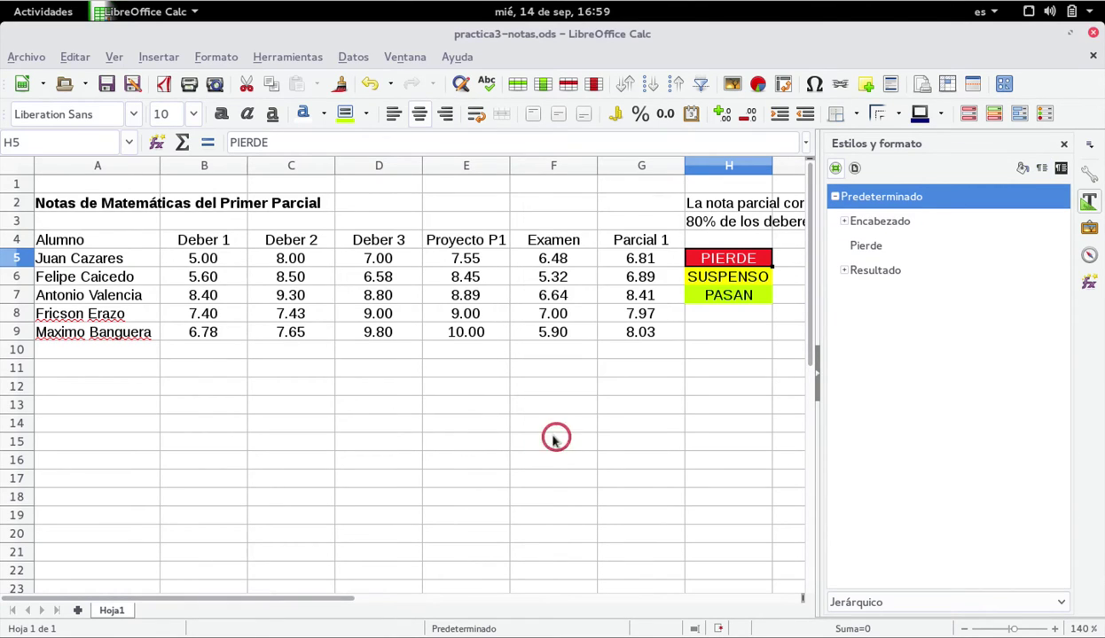
- Create a new cell style named Suspenso from the formatting of cell H6
left_click(702, 280)
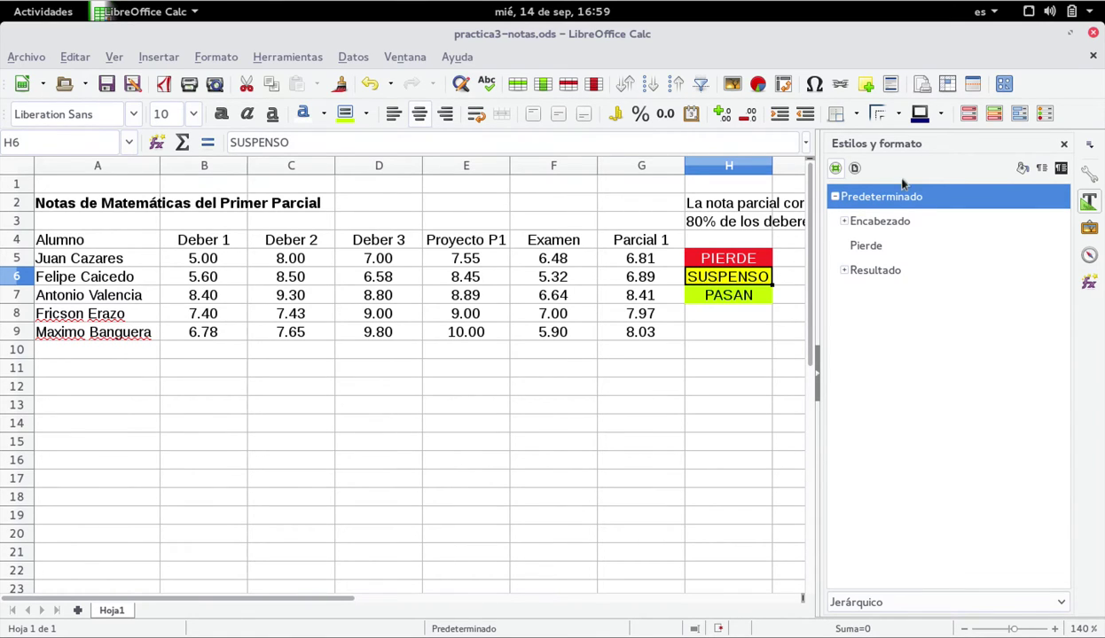
left_click(1041, 169)
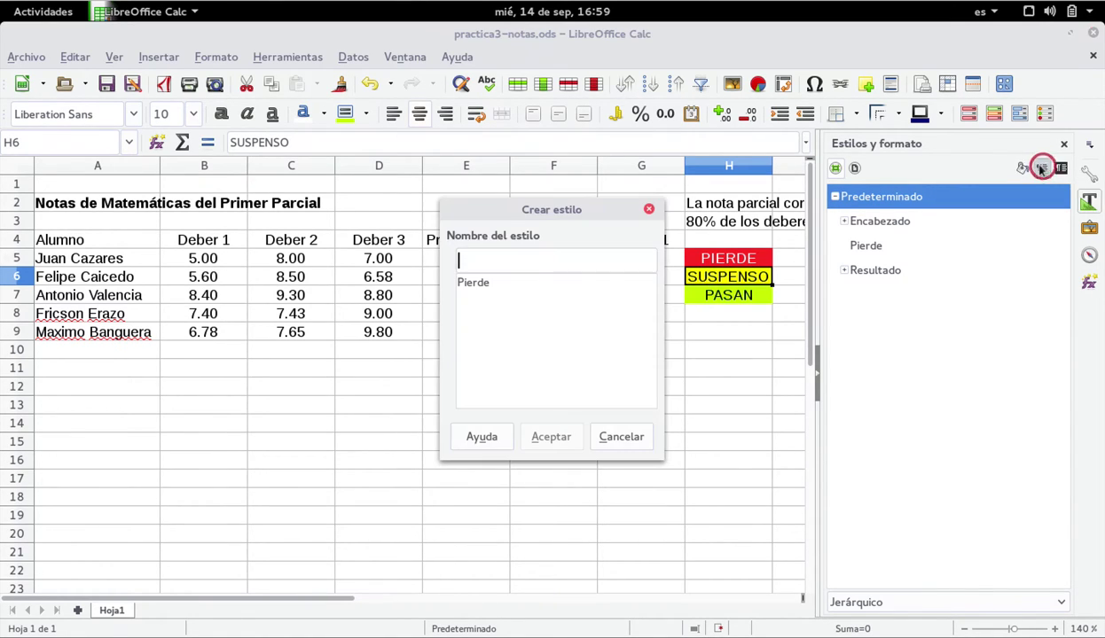
left_click(501, 263)
type("Suspenso")
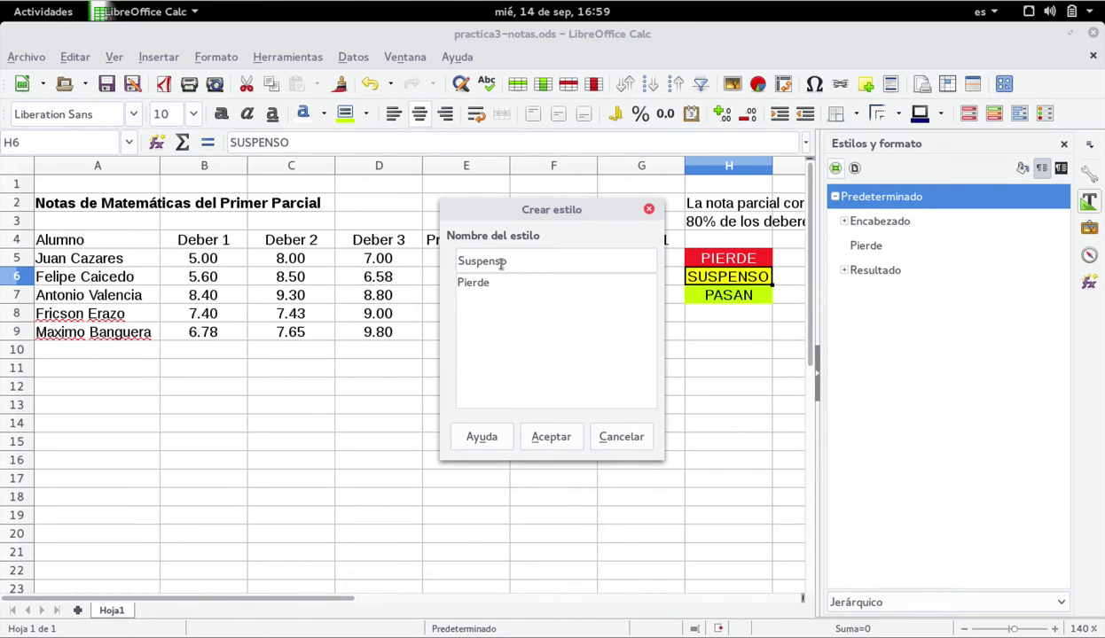
left_click(527, 434)
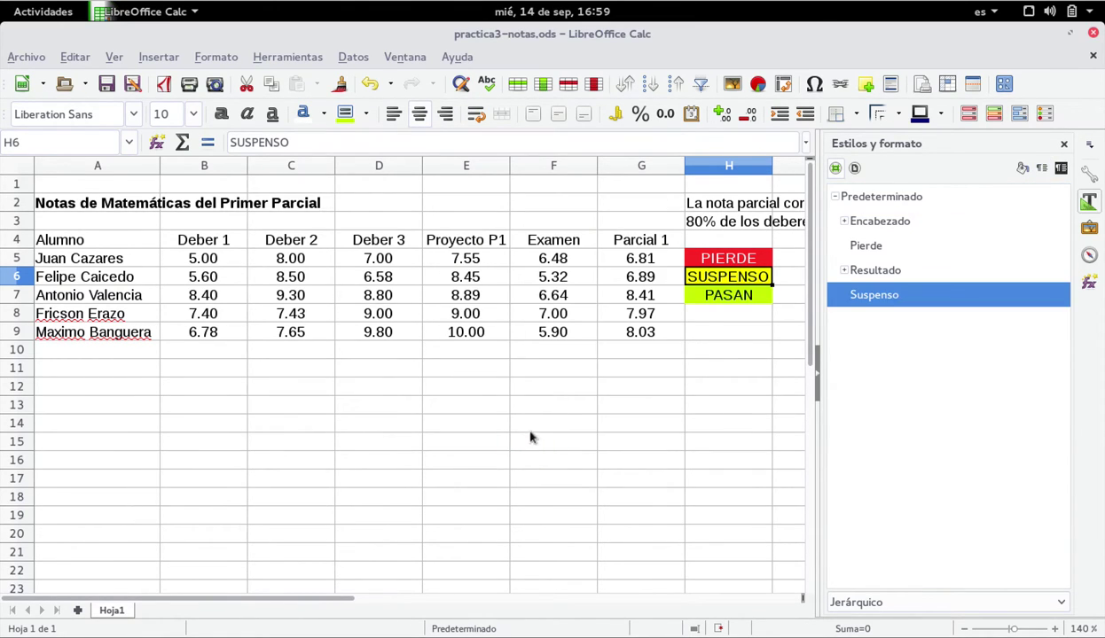
- Move the Pierde style under Suspenso and create a new cell style named Pasa from the formatting of cell H7
left_click(714, 299)
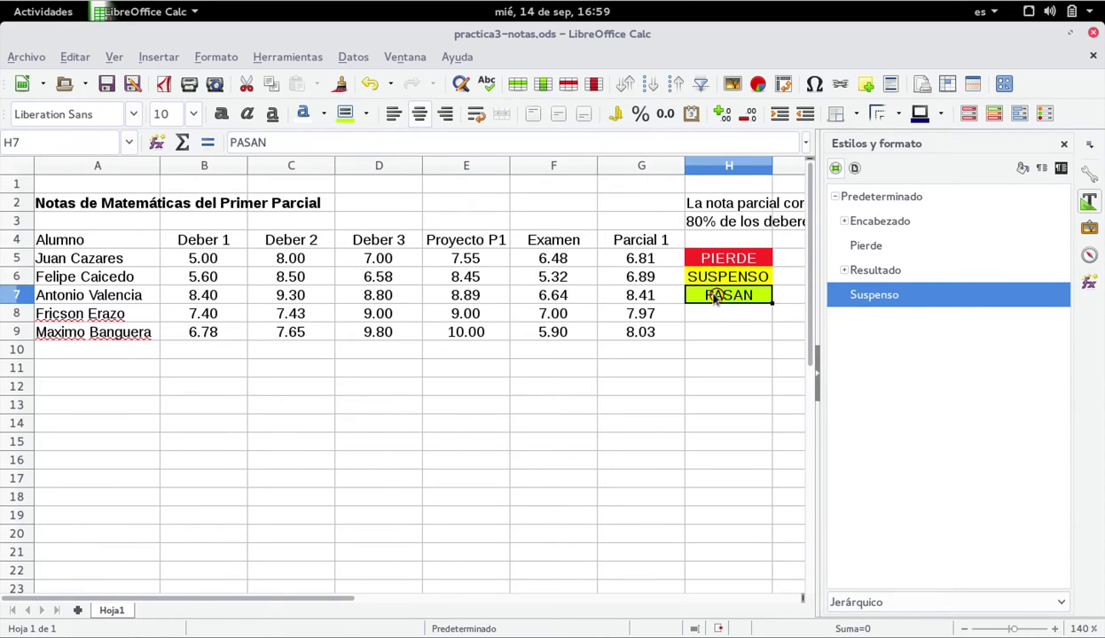
mouse_move(869, 248)
left_mouse_down()
mouse_move(868, 306)
mouse_move(865, 253)
mouse_move(867, 262)
left_mouse_up()
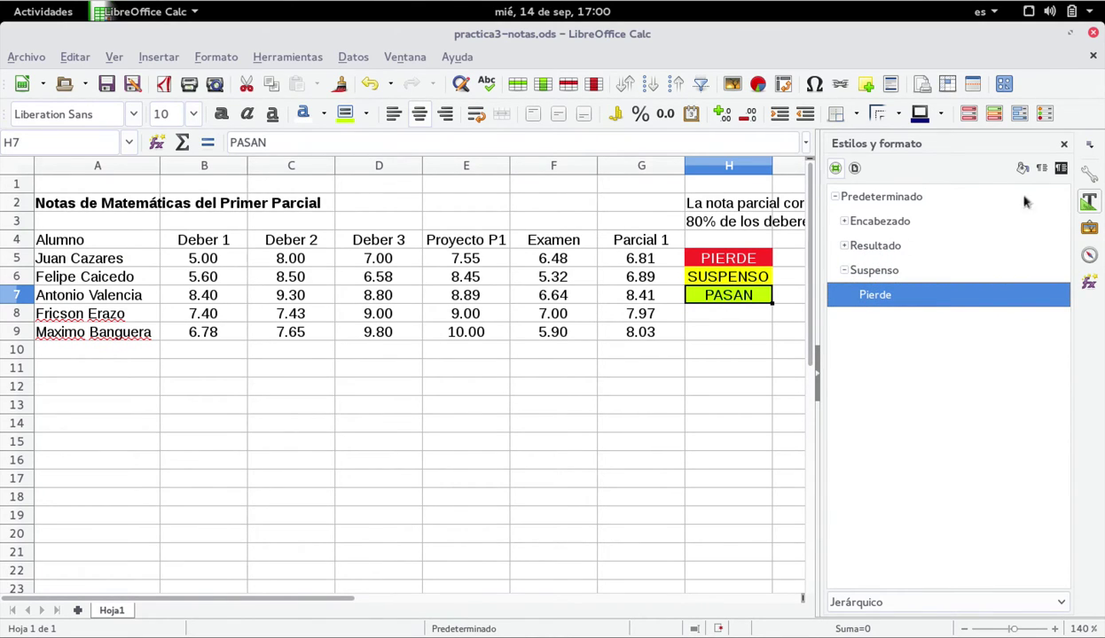
left_click(1041, 167)
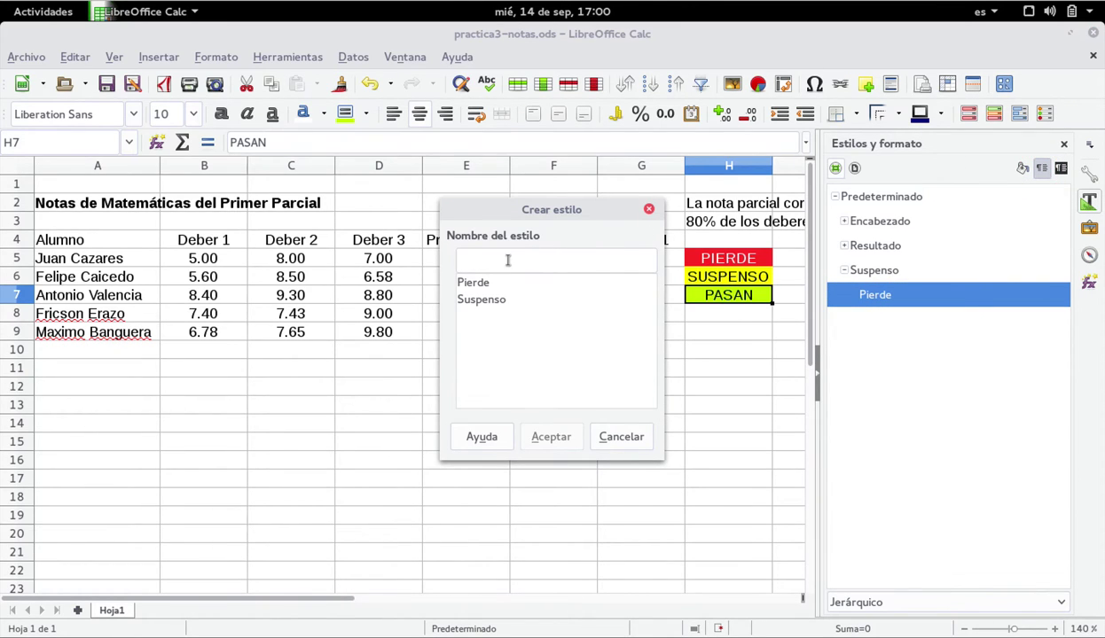
type("Pasa")
left_click(532, 434)
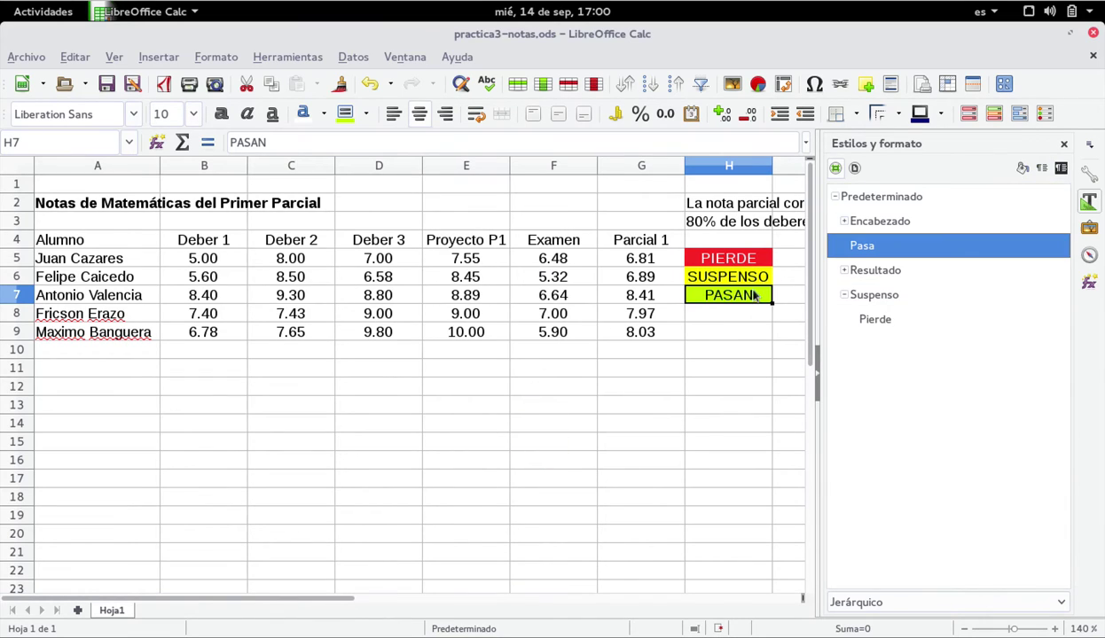
- Change the text of the green sample cell H7 to PASA
key("BackSpace")
key("Return")
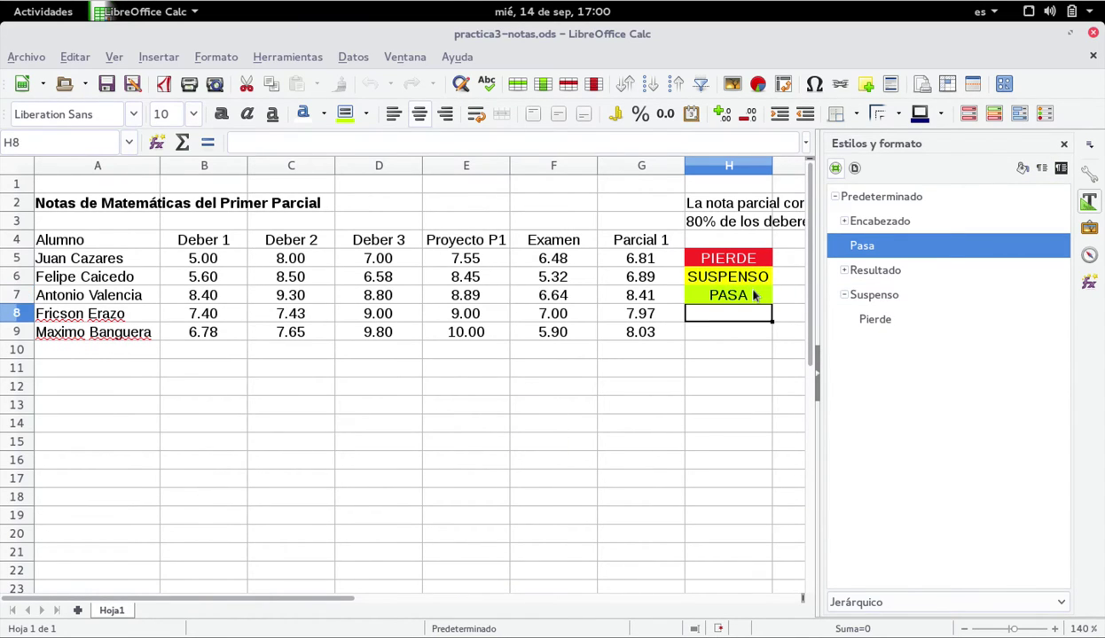
left_click(690, 331)
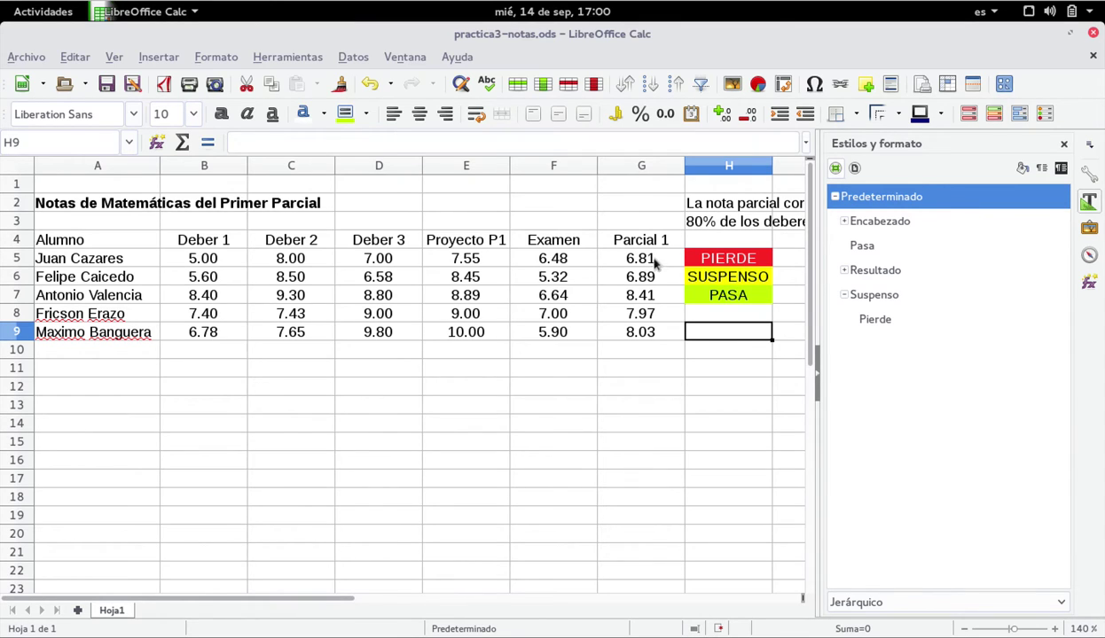
- Insert a narrow empty column before column H and hide the styles sidebar
right_click(697, 166)
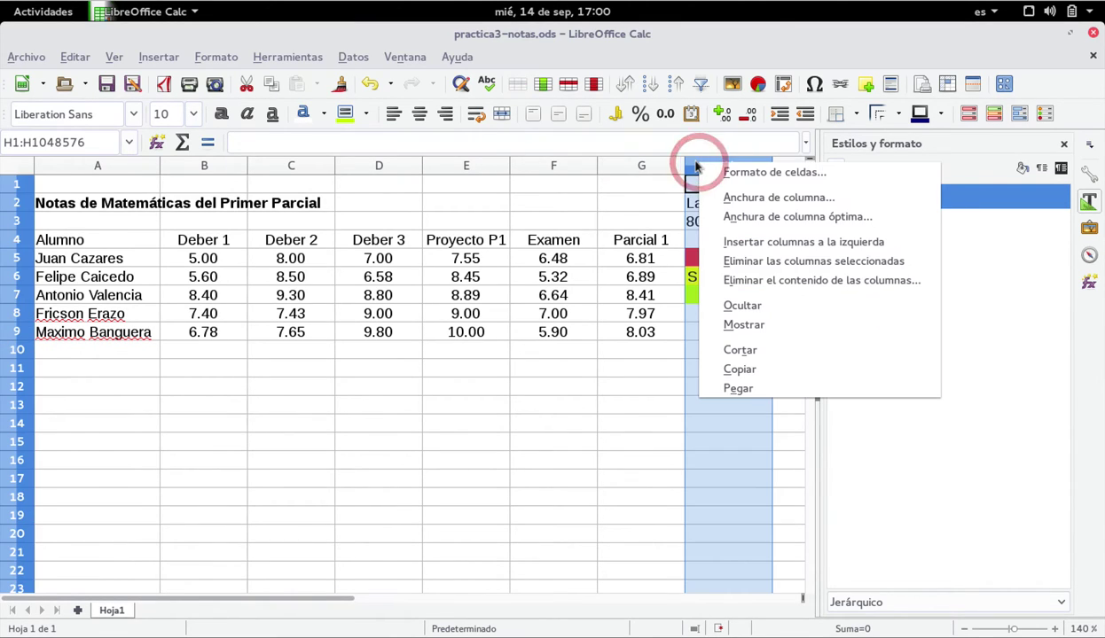
left_click(771, 241)
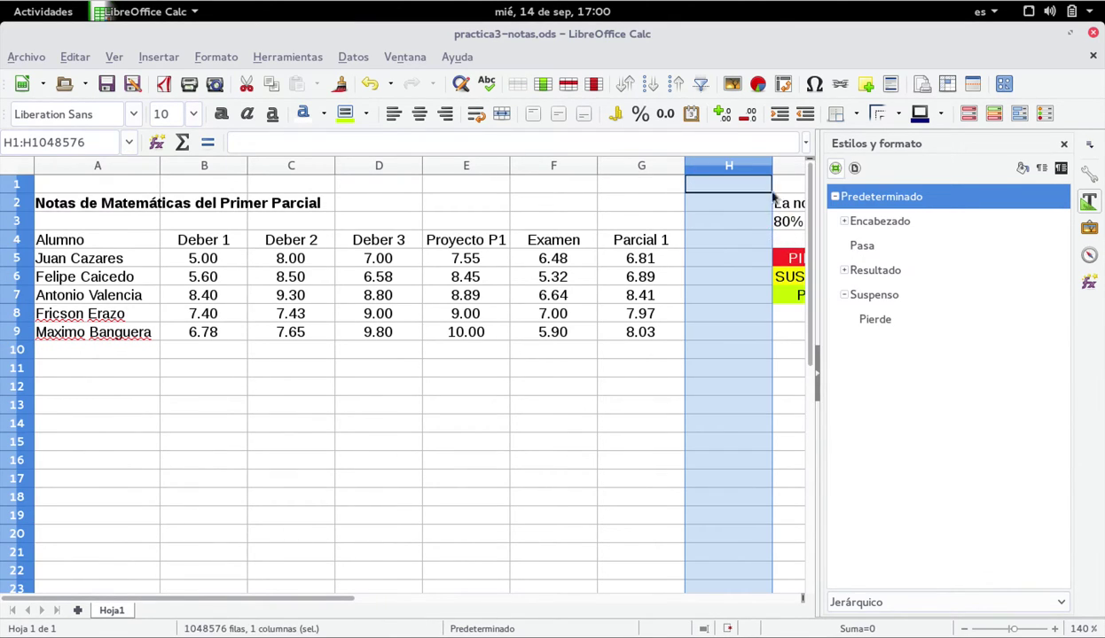
left_click_drag(771, 167, 715, 174)
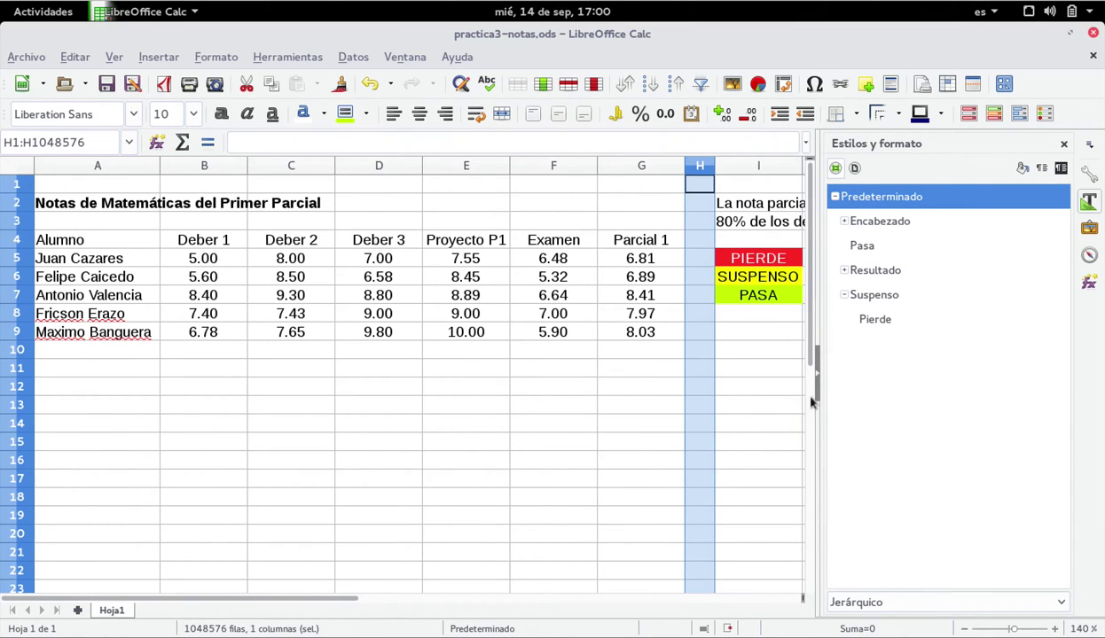
left_click(816, 367)
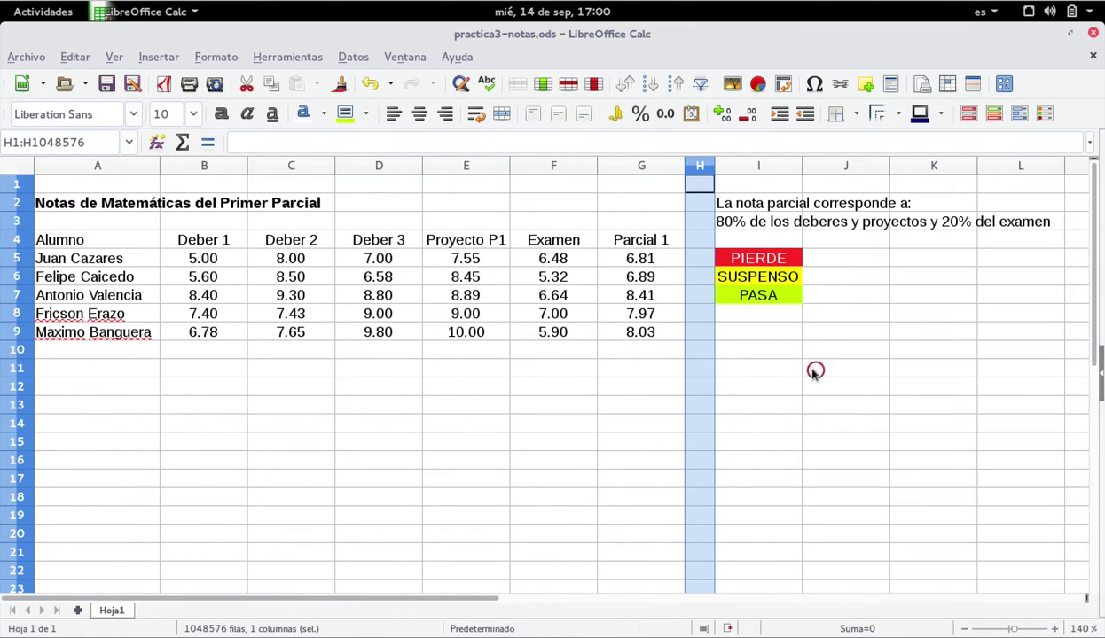
- Select the Parcial 1 grades G5:G9 and start a conditional format (Formato condicional) based on a condition
left_click(654, 256)
left_click_drag(656, 277, 652, 333)
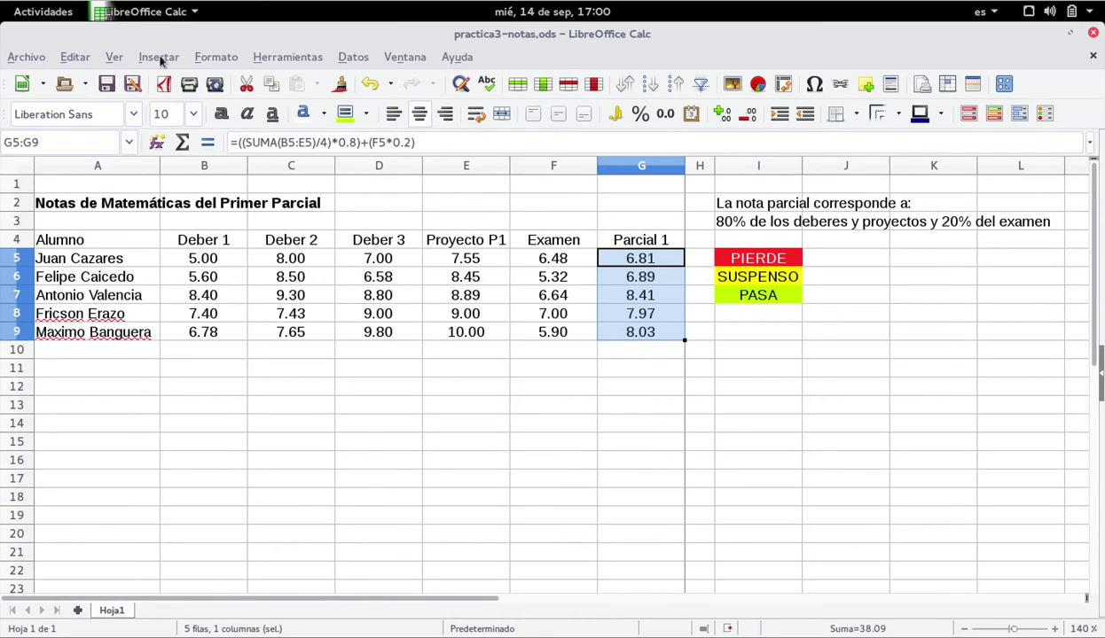
left_click(204, 57)
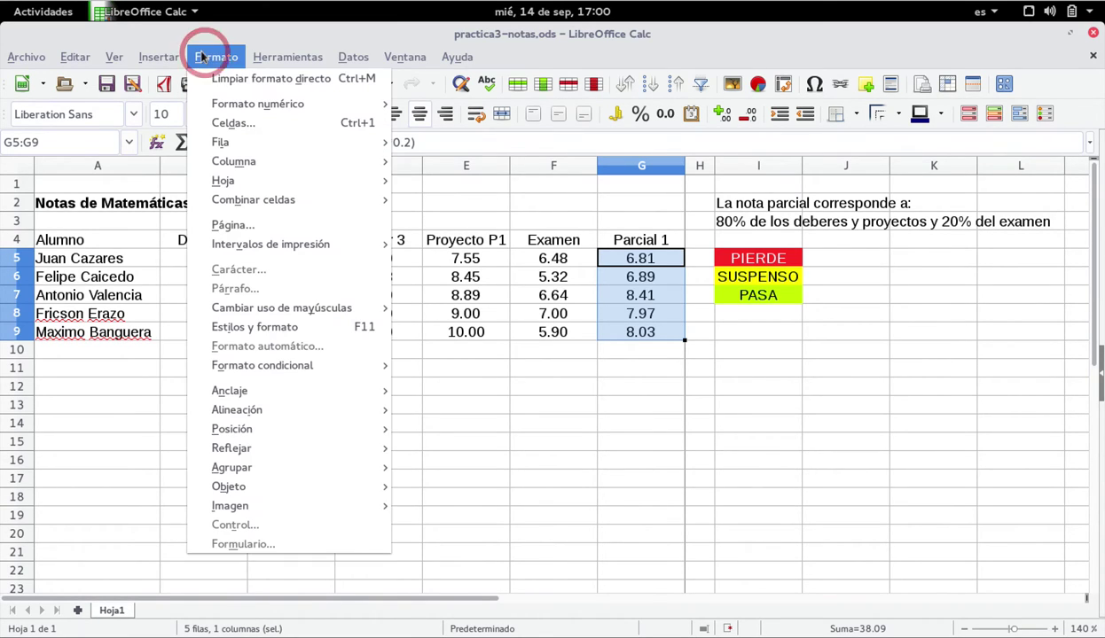
mouse_move(266, 309)
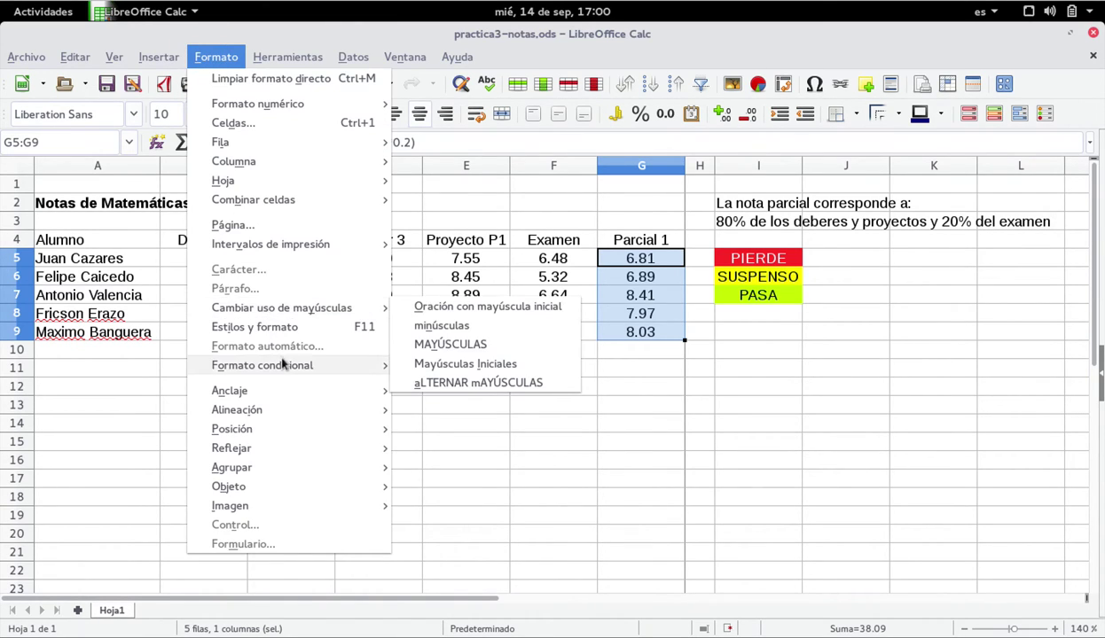
mouse_move(282, 363)
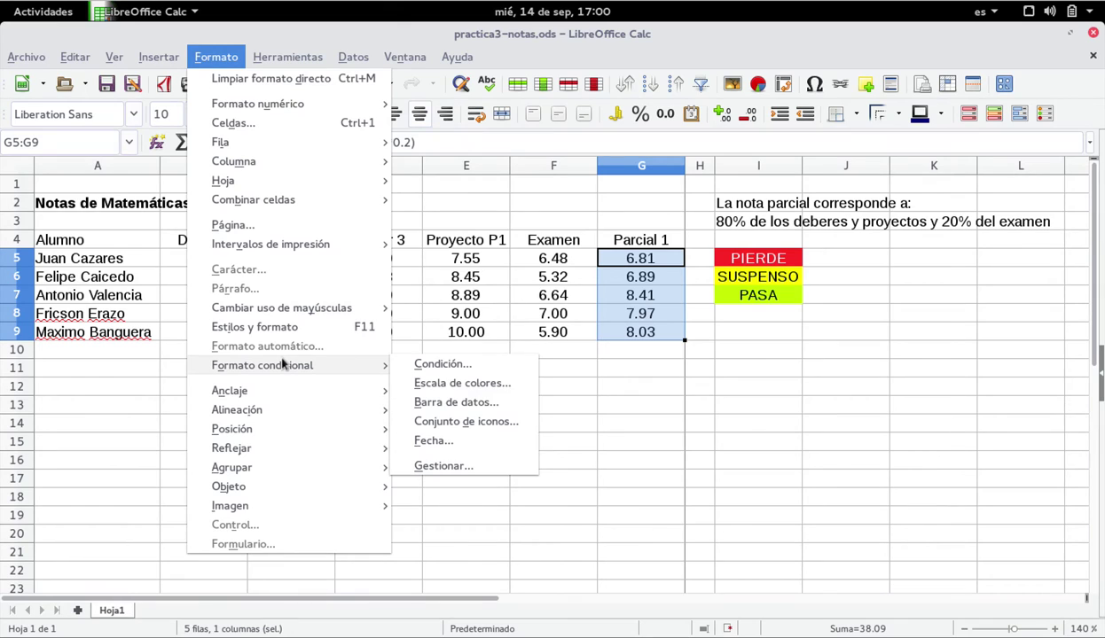
left_click(429, 366)
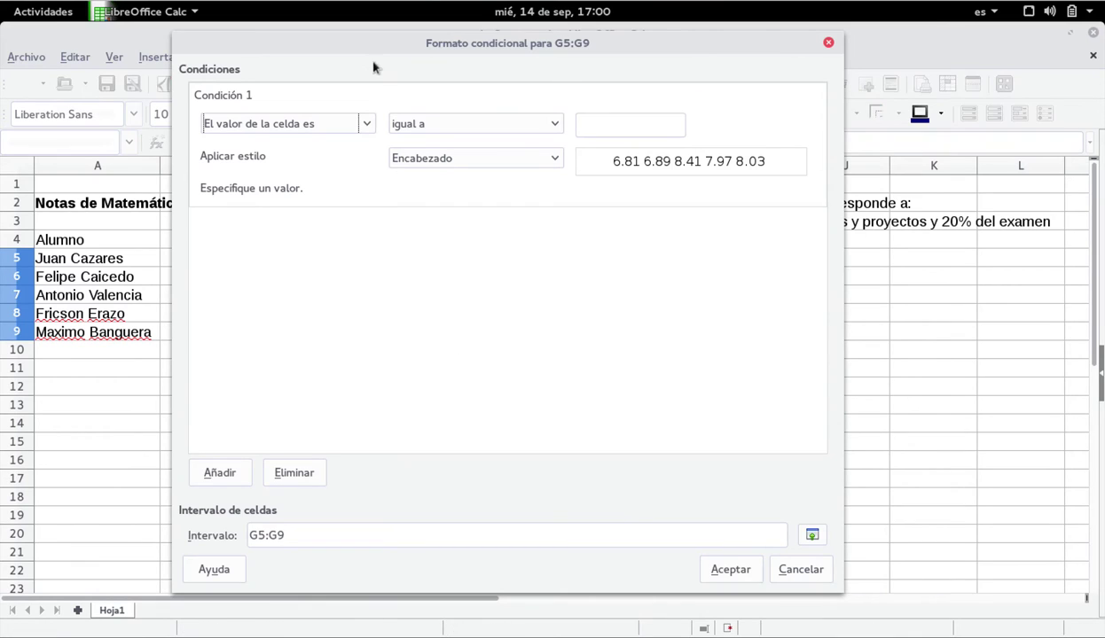
left_click_drag(628, 42, 657, 51)
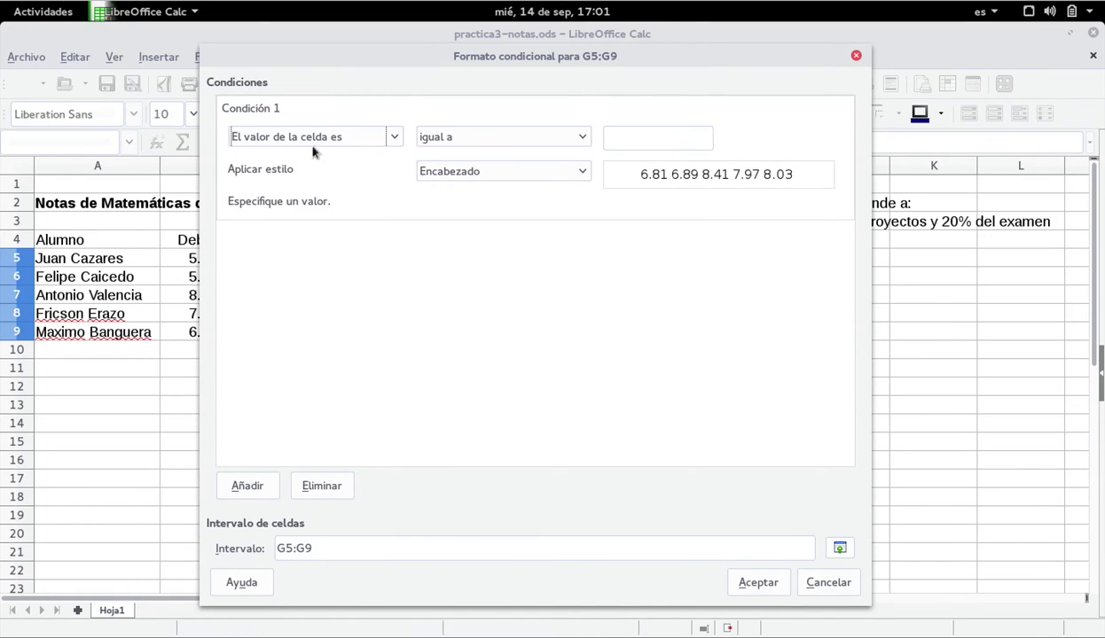
- Define condition 1 so that cell values less than or equal to (menor o igual a) 4 get the Pierde style
left_click(564, 135)
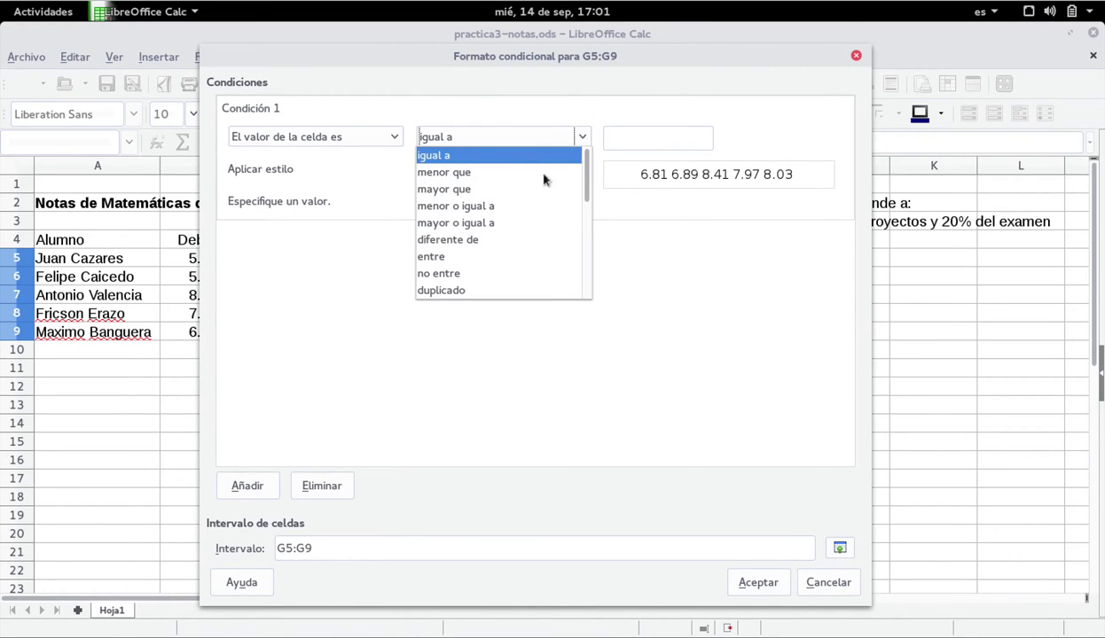
left_click(532, 207)
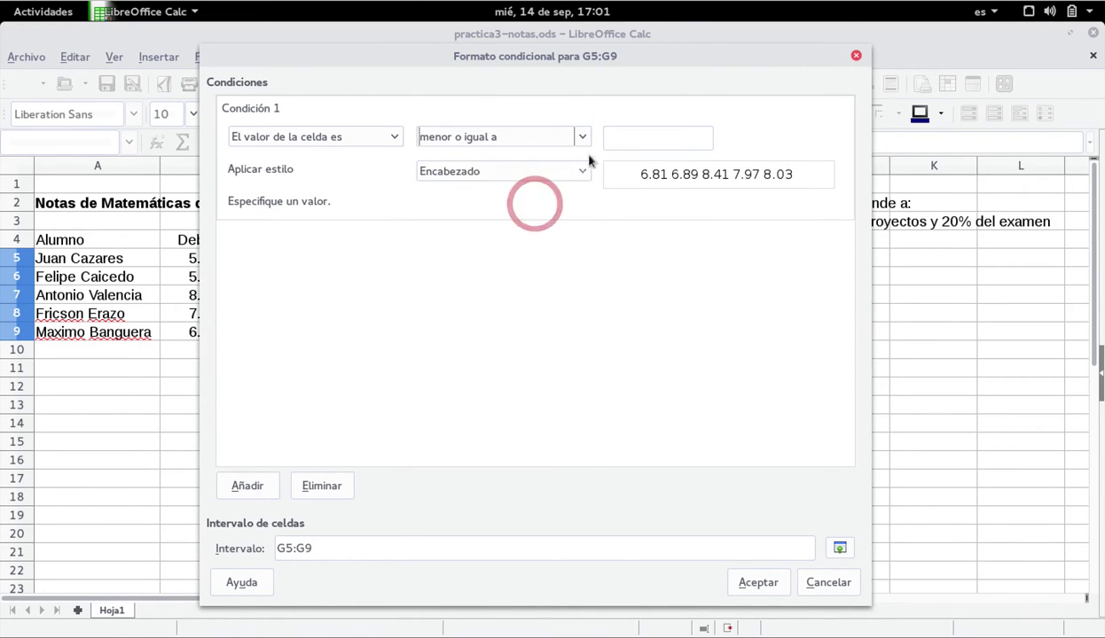
left_click(621, 139)
type("4")
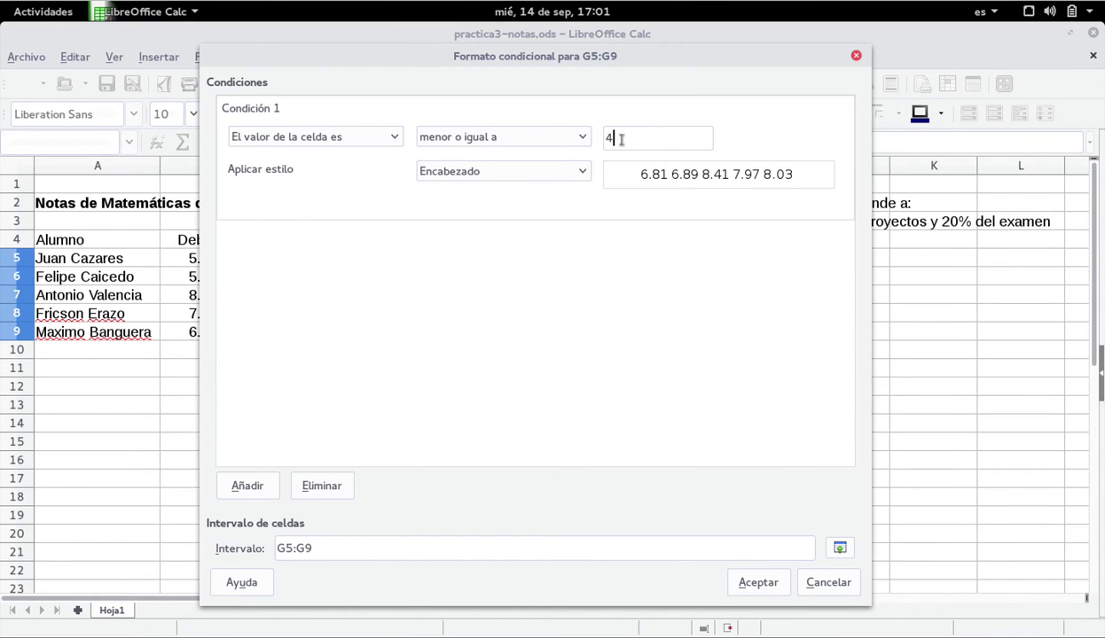
left_click(577, 169)
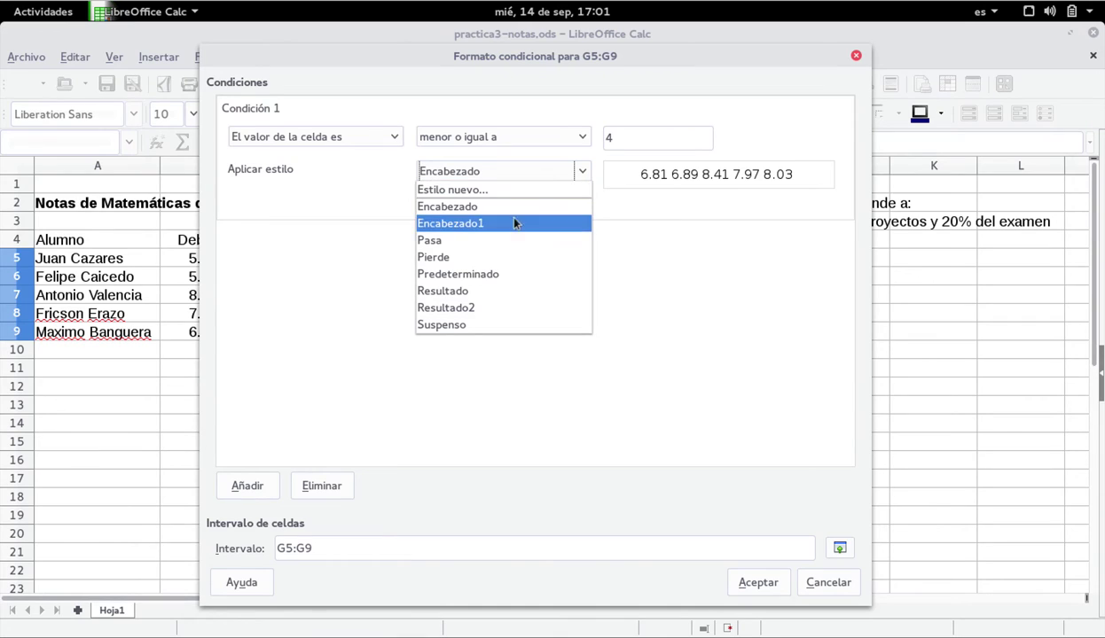
left_click(511, 256)
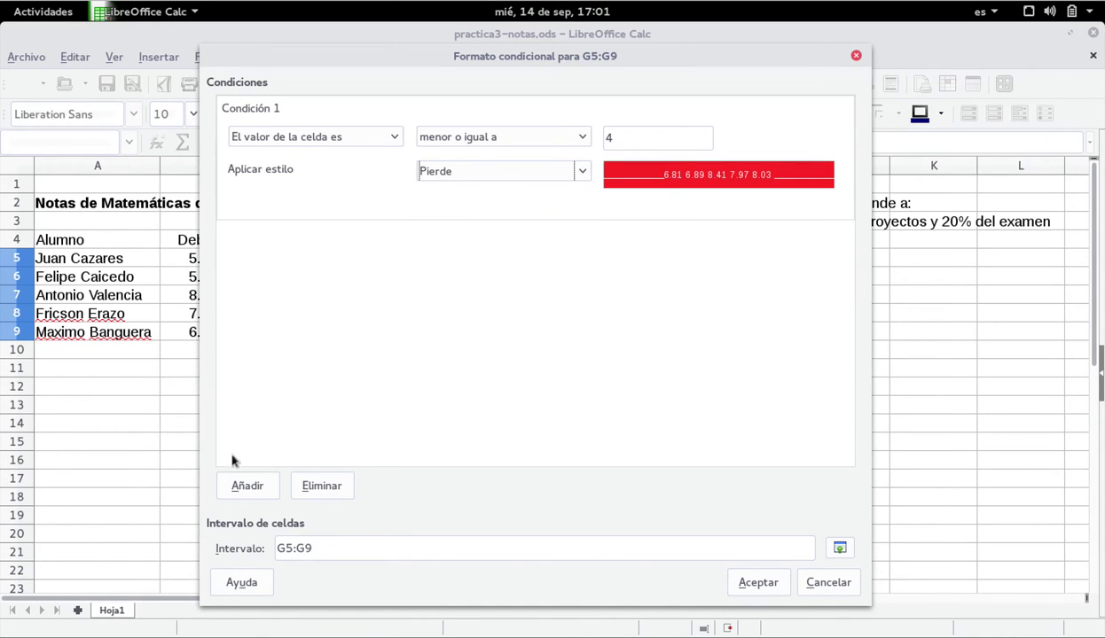
- Add condition 2 so that cell values between (entre) 4.1 and 6.9 get the Suspenso style
left_click(242, 486)
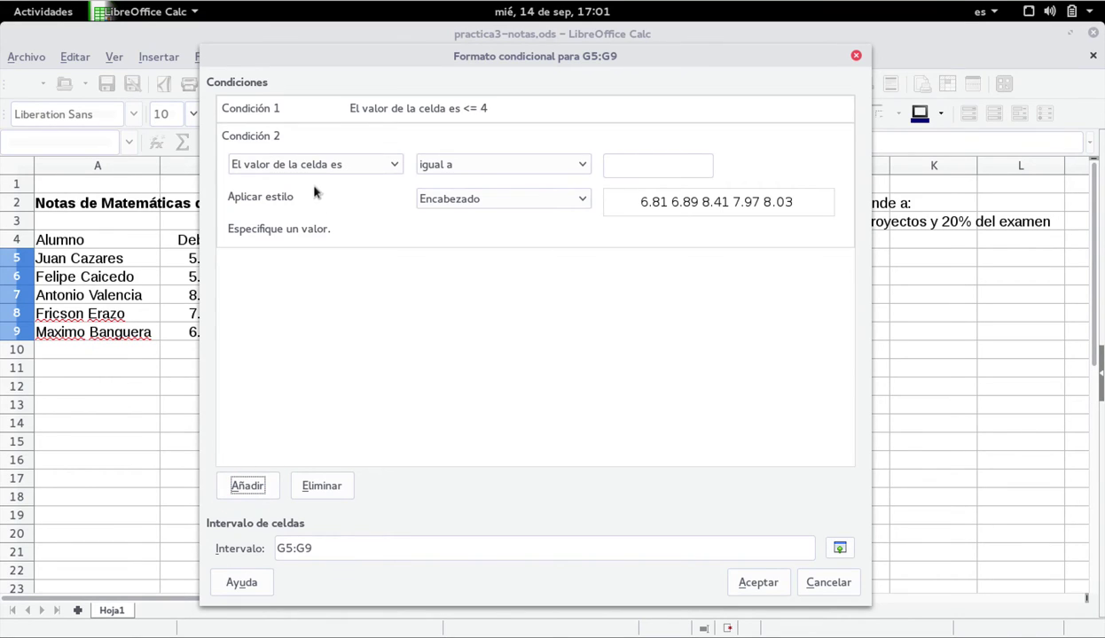
left_click(422, 166)
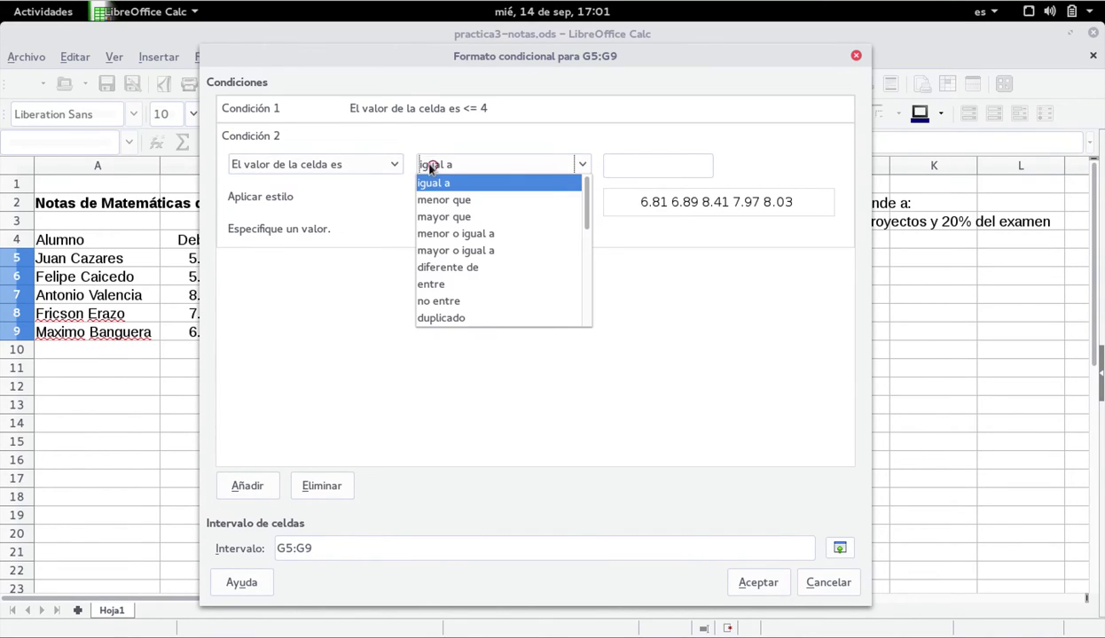
left_click(466, 284)
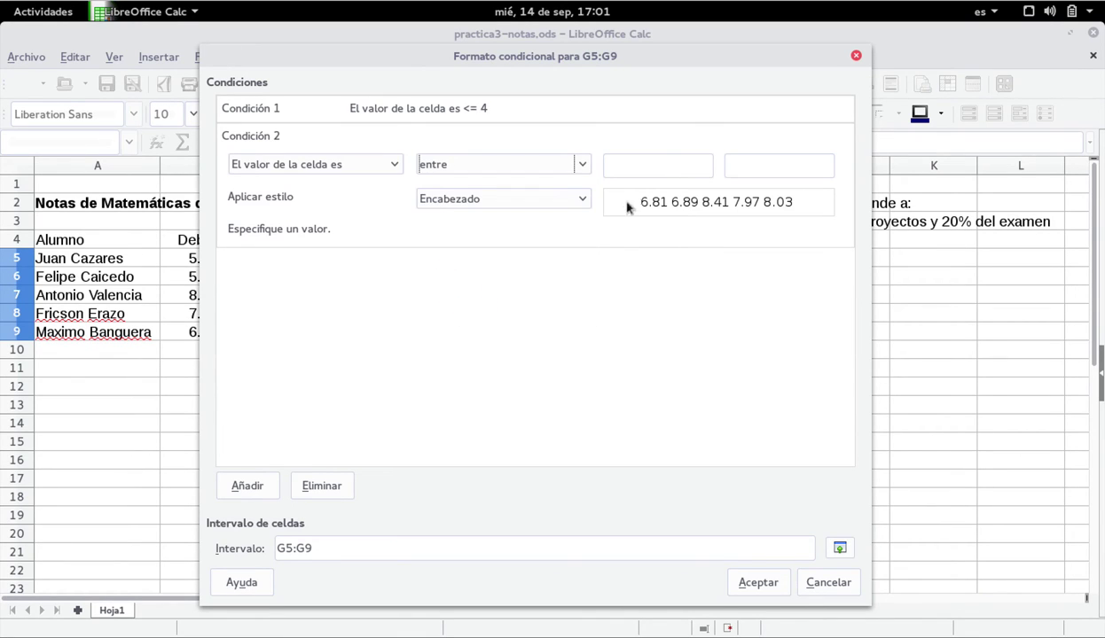
left_click(655, 168)
type("4.1")
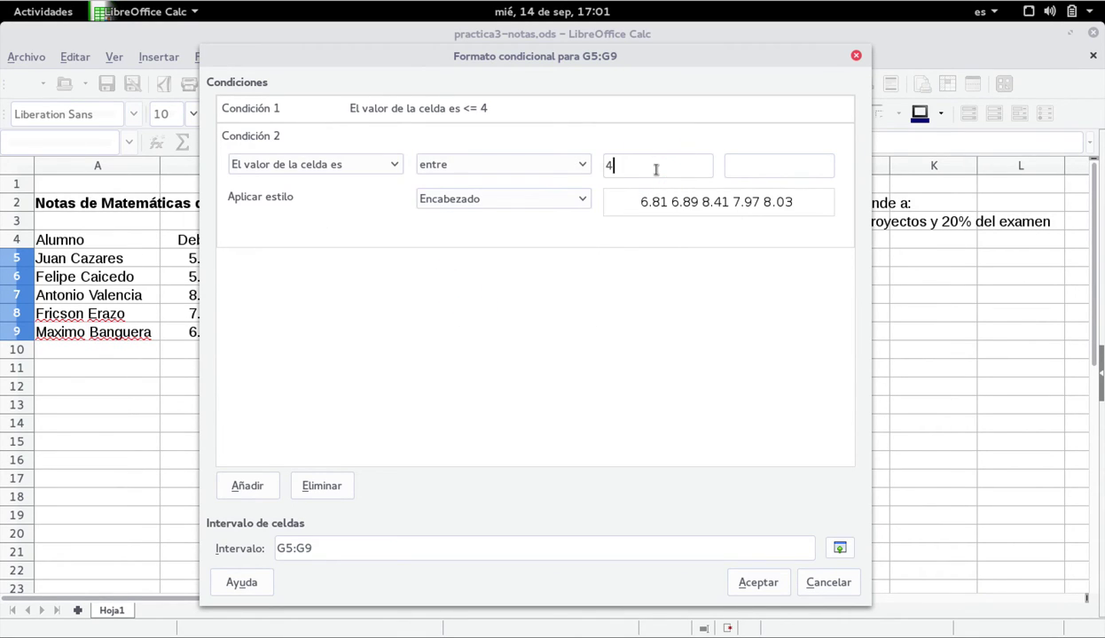
left_click(747, 169)
type("6.9")
left_click(579, 200)
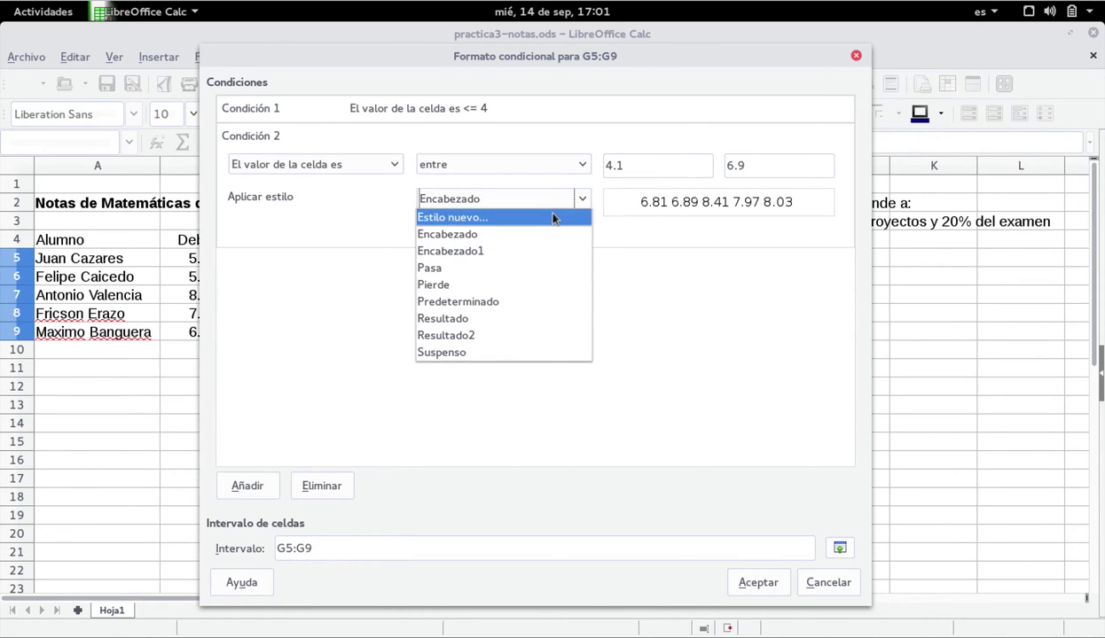
left_click(507, 351)
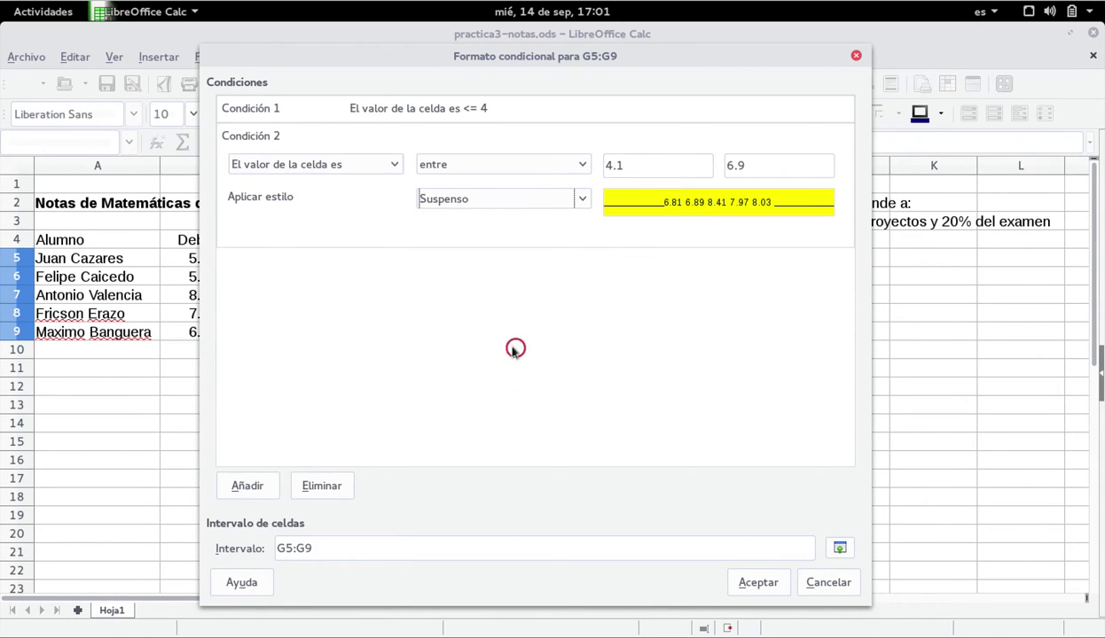
- Add condition 3 so that cell values greater than or equal to (mayor o igual a) 7 get the Pasa style
left_click(248, 484)
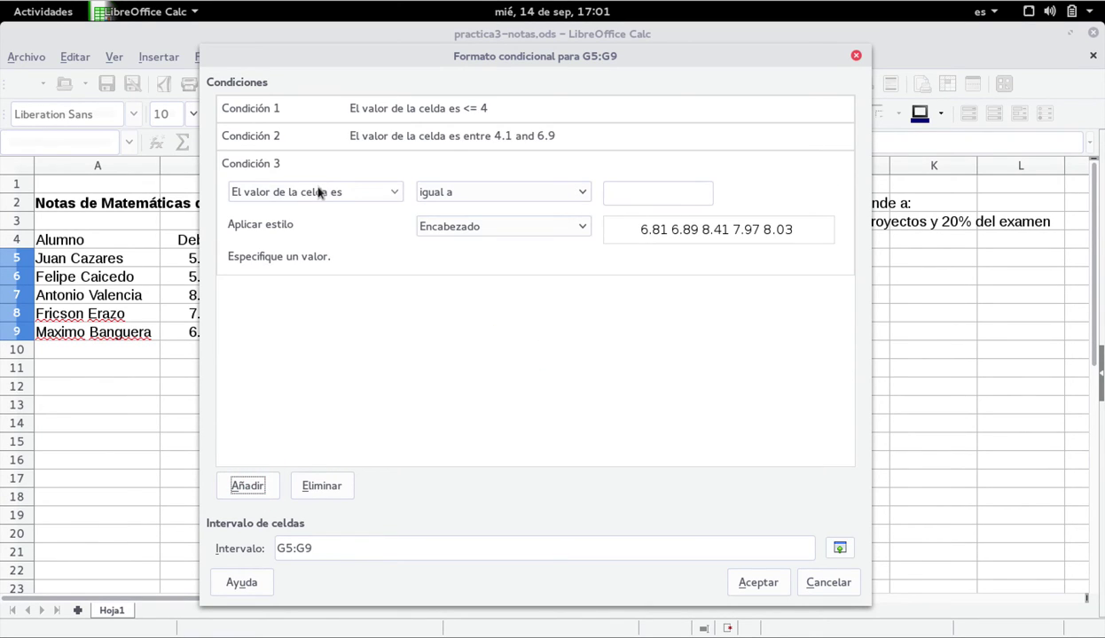
left_click(477, 191)
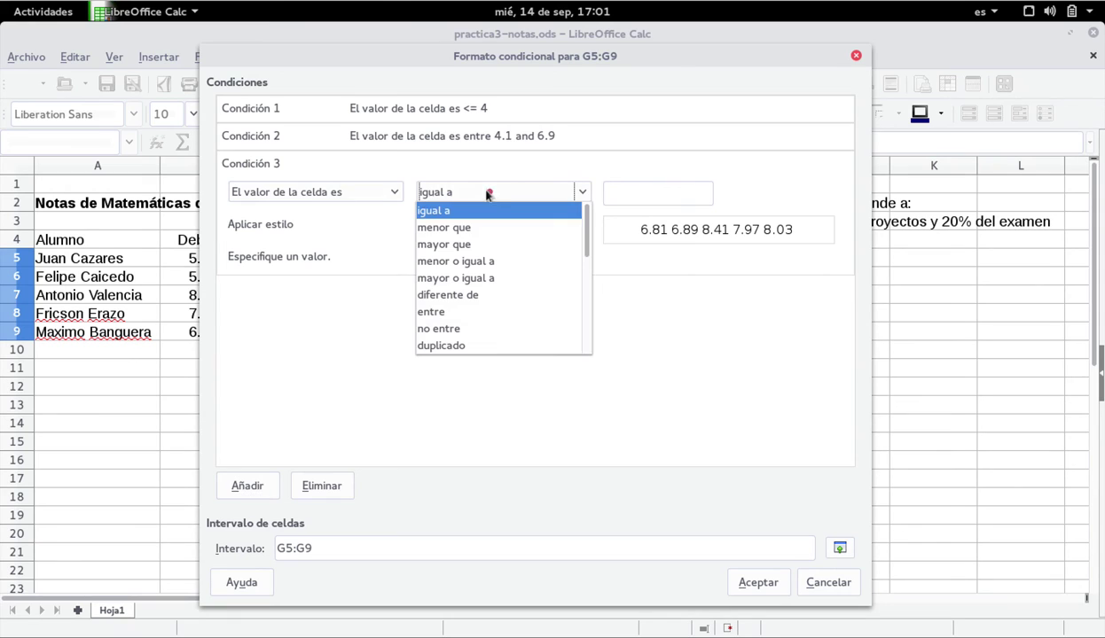
left_click(490, 277)
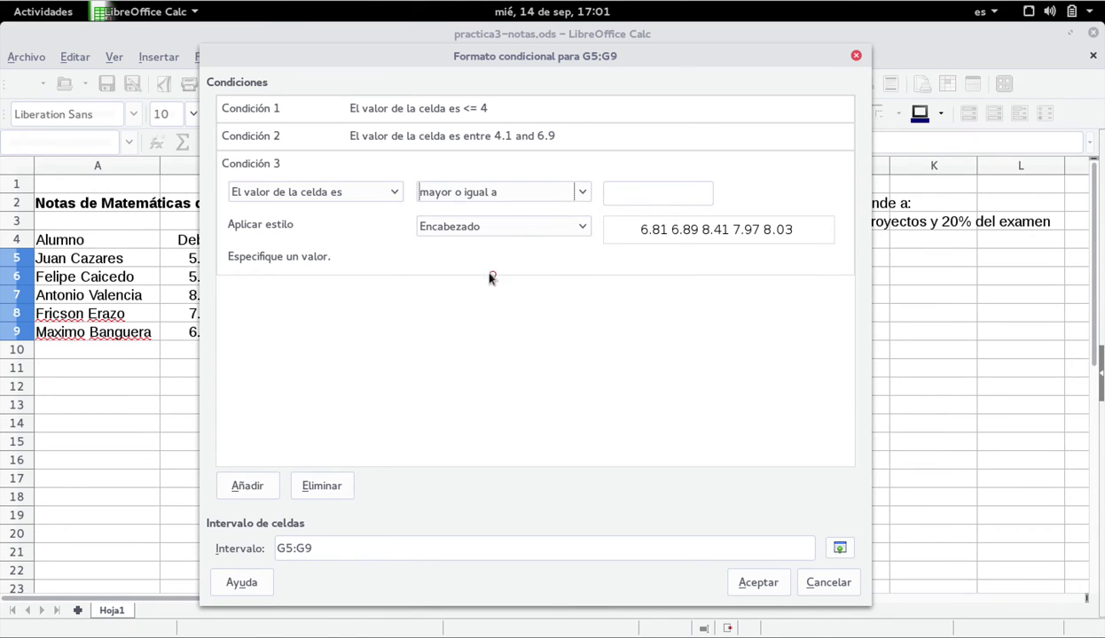
left_click(619, 193)
type("7")
left_click(570, 226)
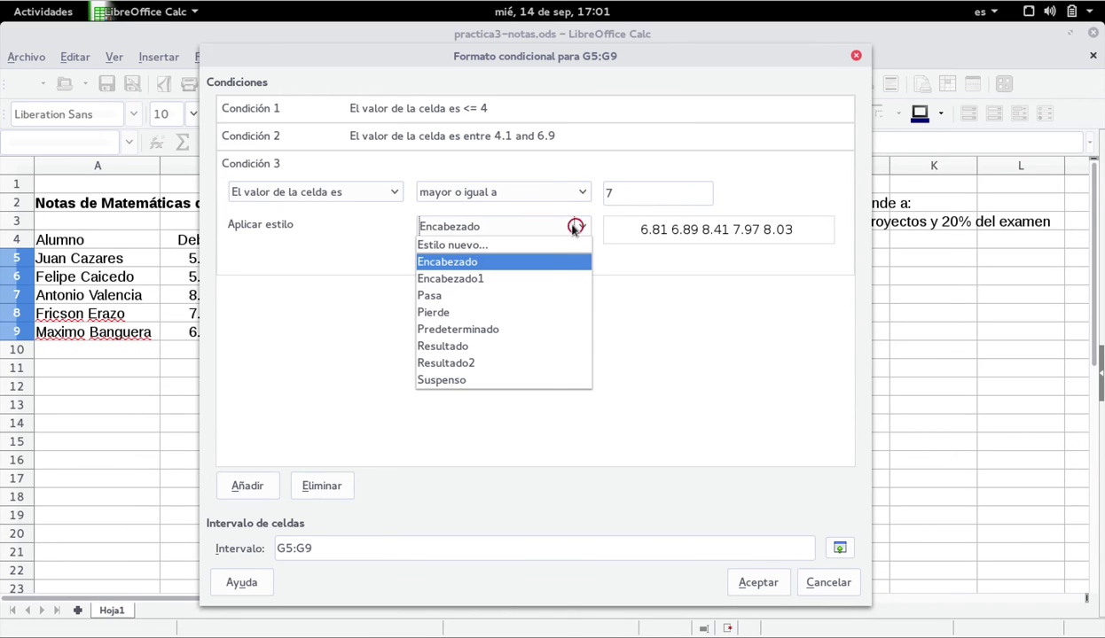
left_click(508, 292)
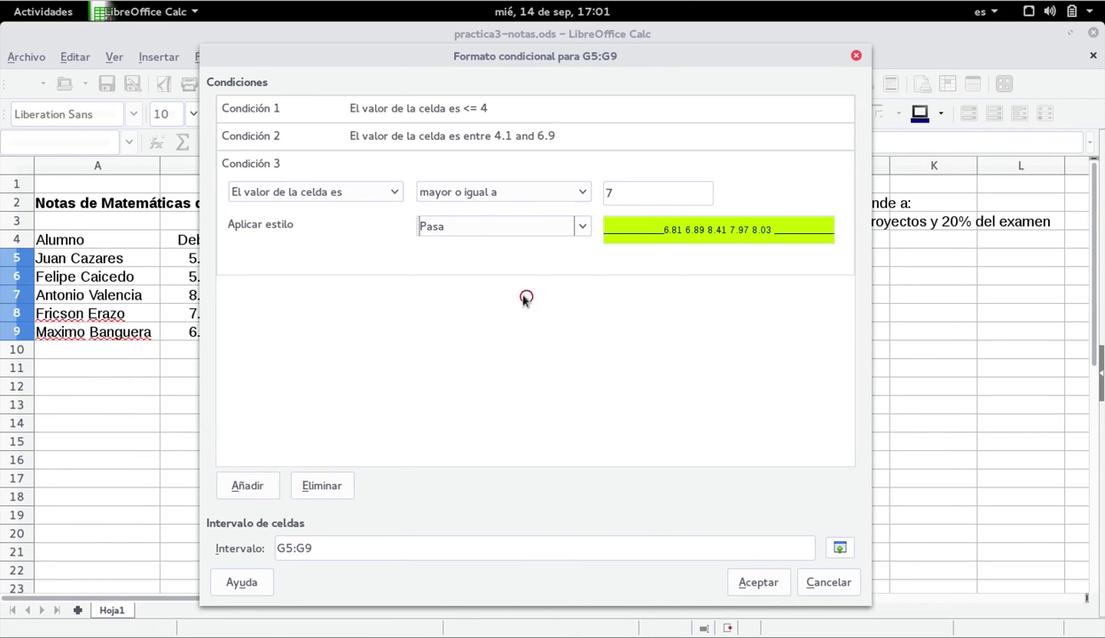
- Review each of the three conditions and apply the conditional format to G5:G9
left_click(302, 110)
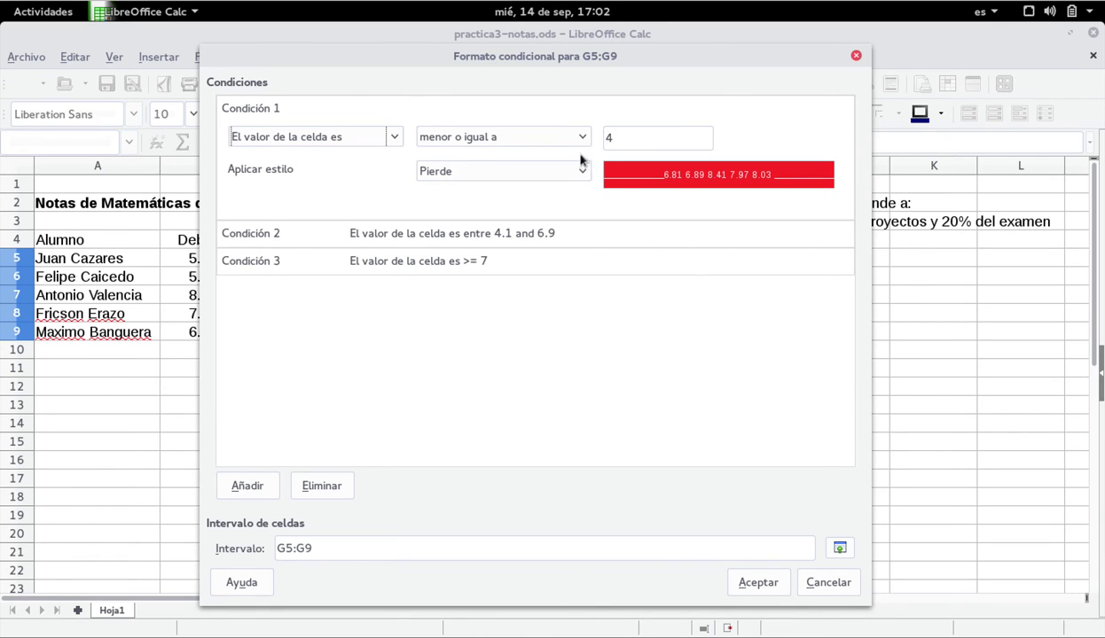
left_click(303, 230)
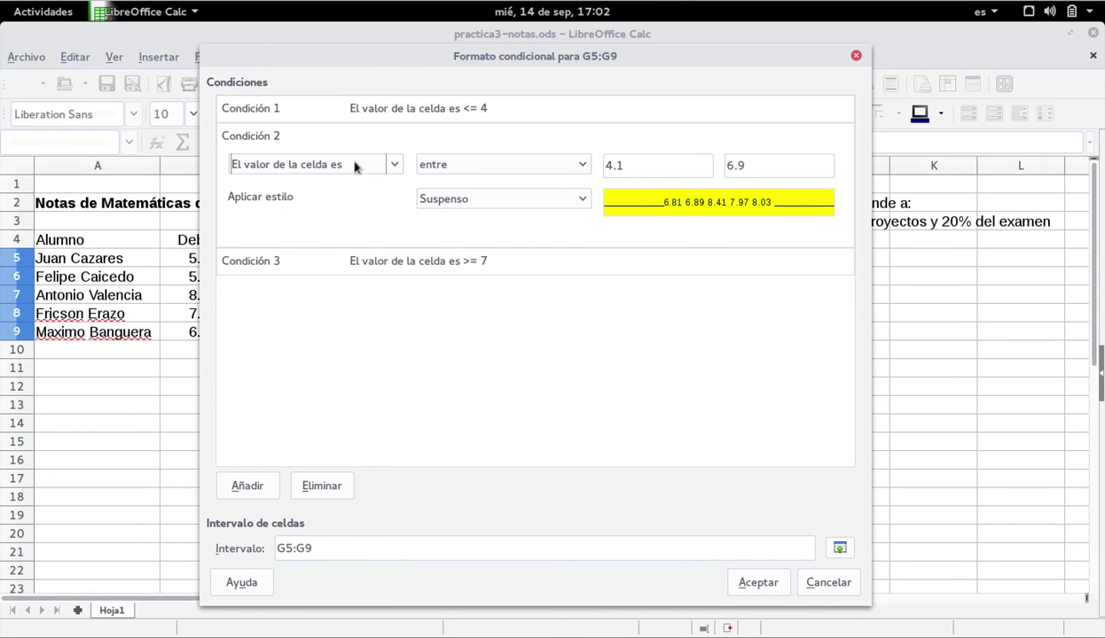
left_click(275, 259)
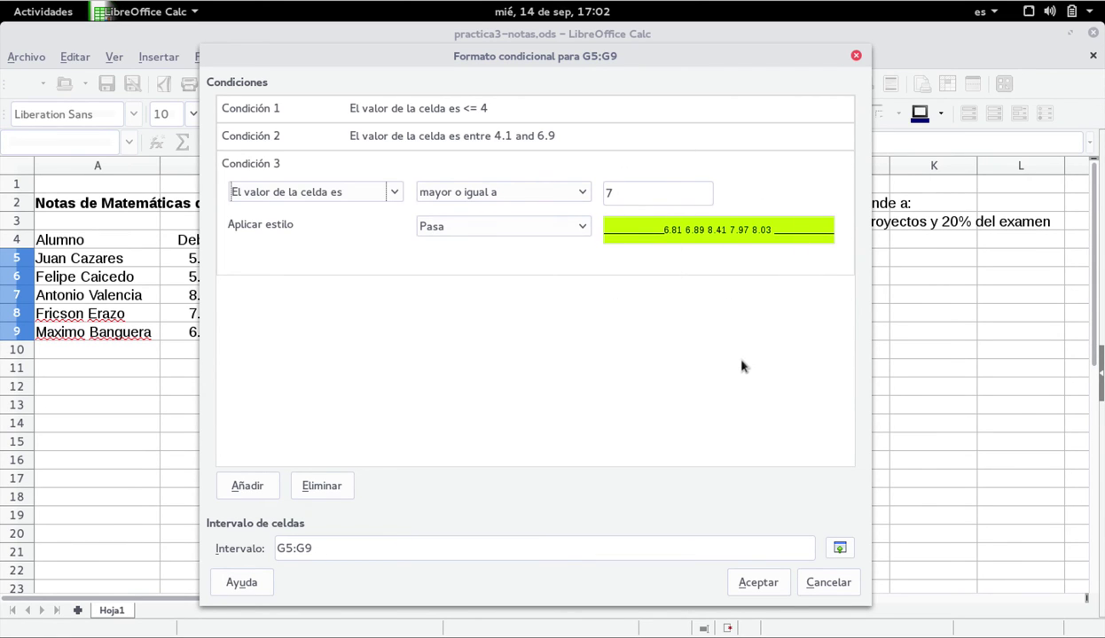
left_click(752, 585)
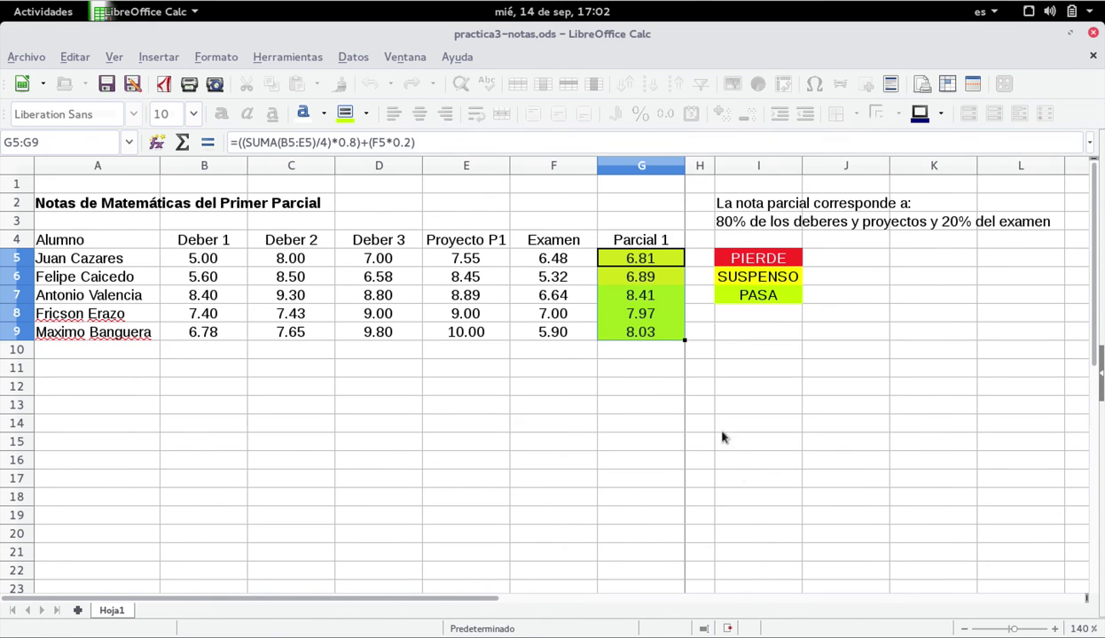
- Go through the Parcial 1 cells G5 to G9 and check each grade's color against the PIERDE, SUSPENSO and PASA legend
left_click(673, 351)
left_click(660, 315)
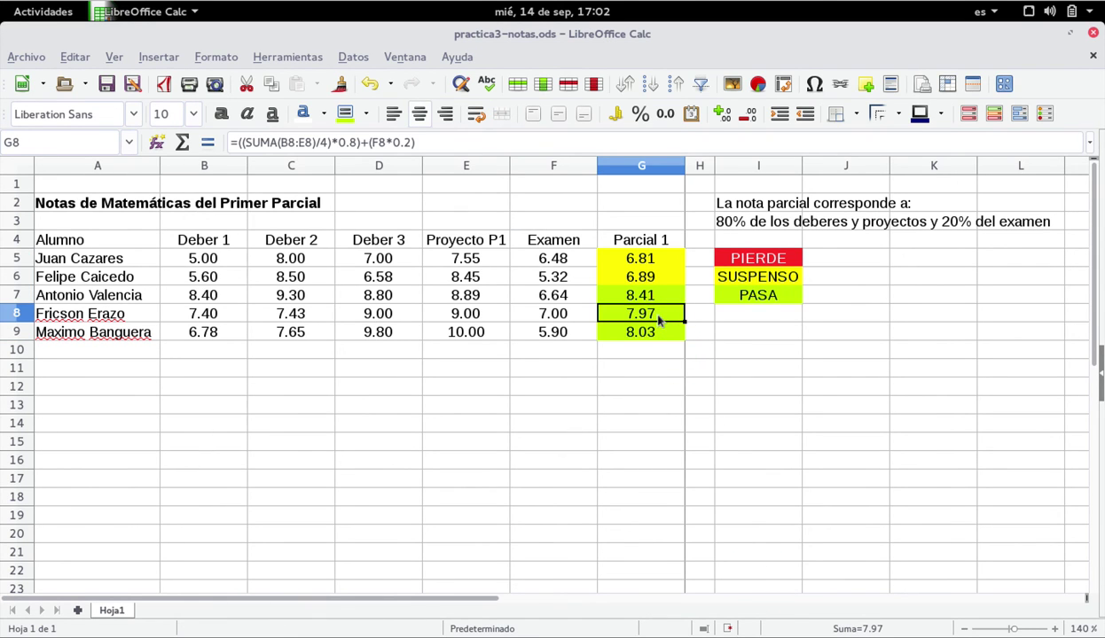
key("Up")
key("Up")
key("Up")
key("Down")
key("Down")
key("Down")
key("Up")
key("Up")
key("Up")
key("Down")
key("Down")
key("Down")
key("Down")
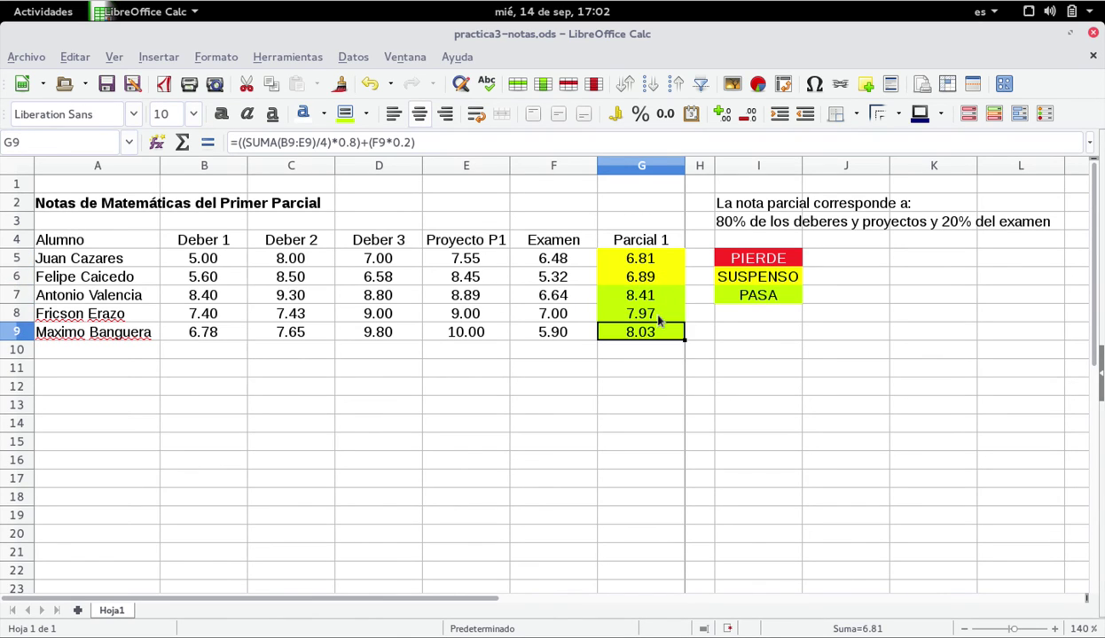
key("Up")
key("Up")
key("Up")
key("Up")
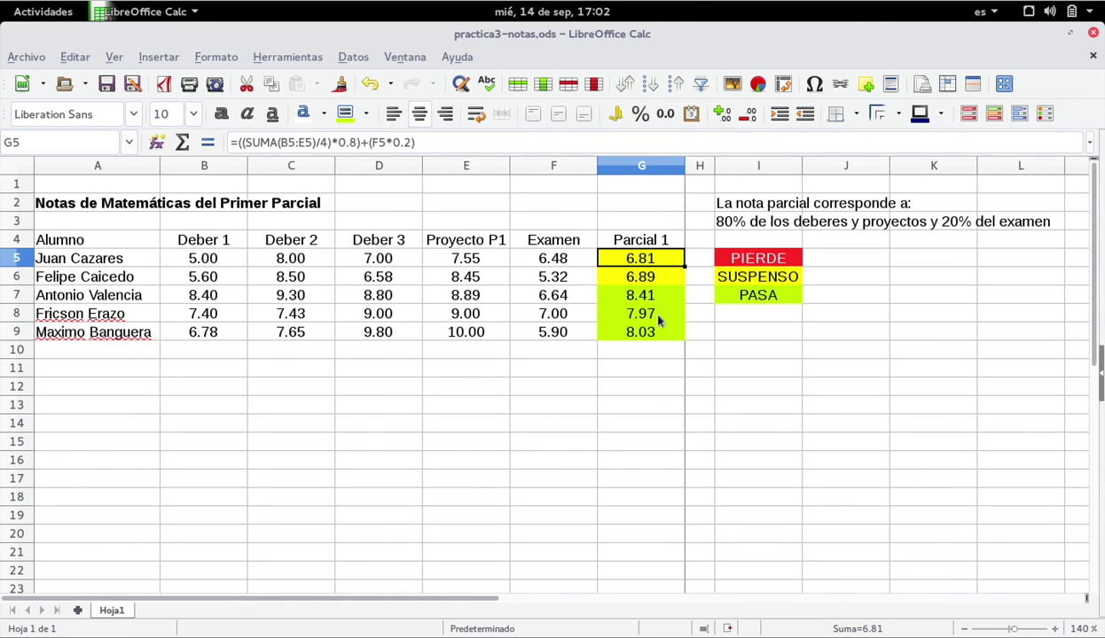
- Undo the last change and set the Deber 2 grade in C5 to 0
key("ctrl+z")
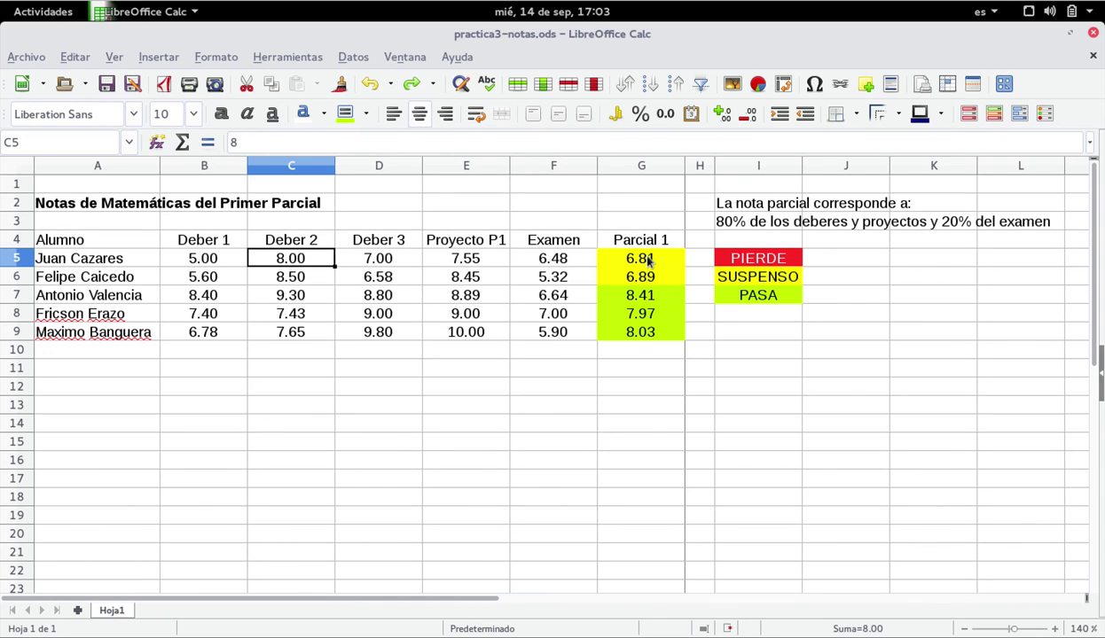
key("Down")
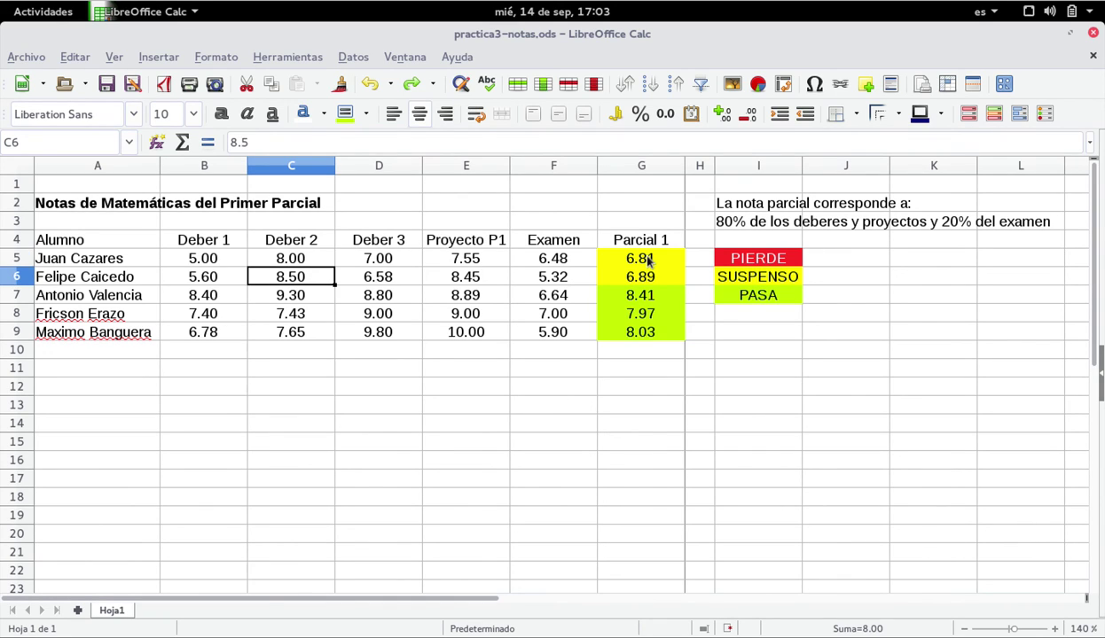
key("Up")
type("0")
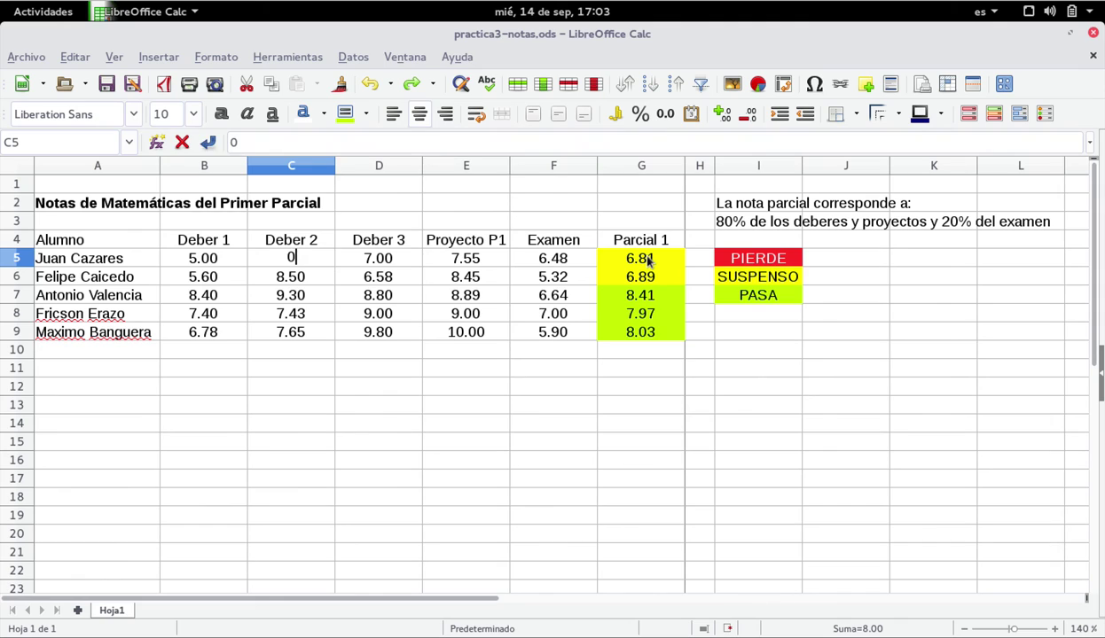
key("Right")
key("Right")
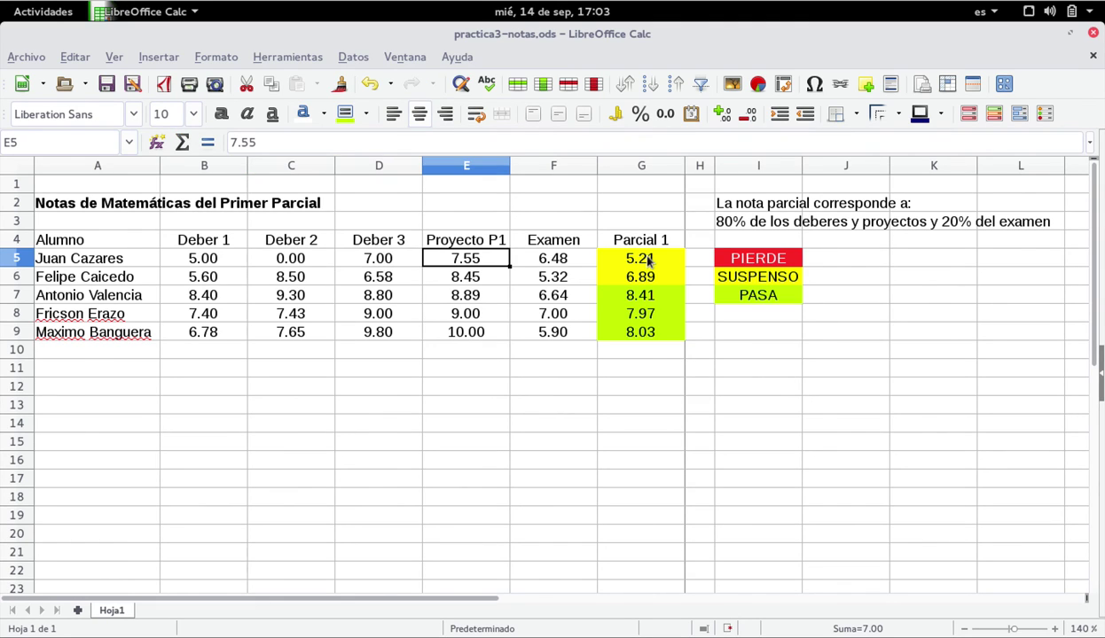
- Set the Examen grade in F5 to 4 and check the color of the Parcial 1 grade in G5
key("Right")
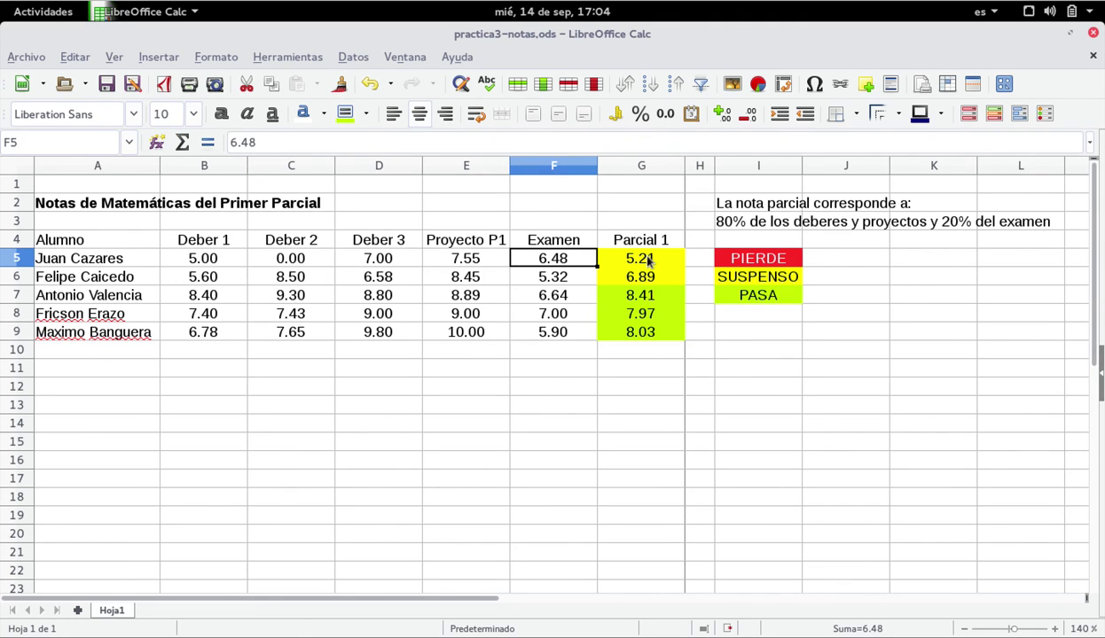
type("4")
key("Left")
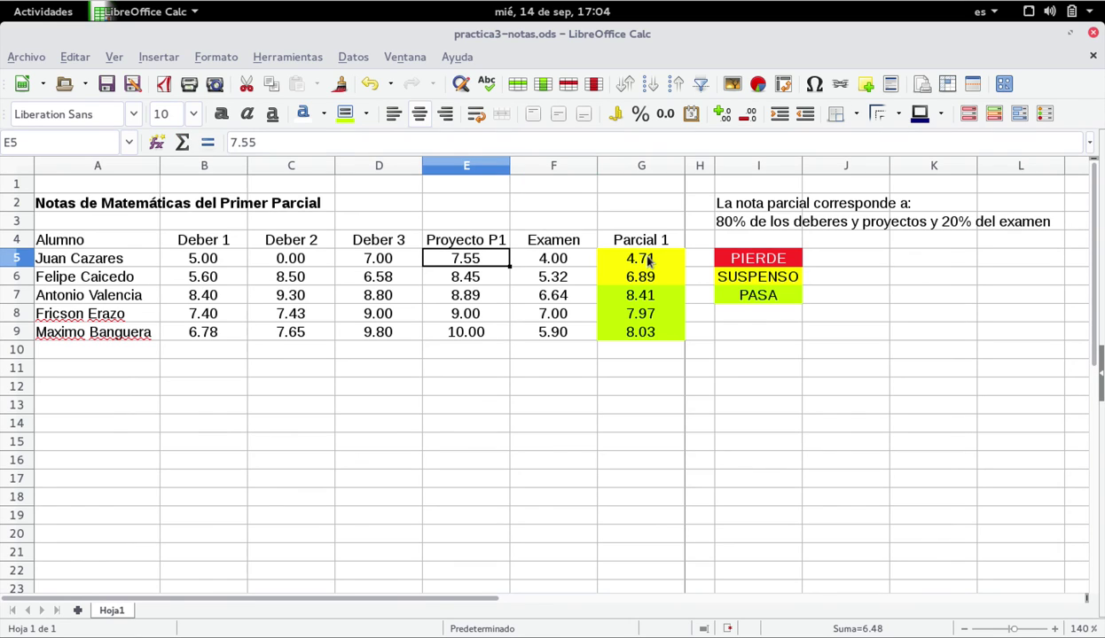
key("Right")
key("Right")
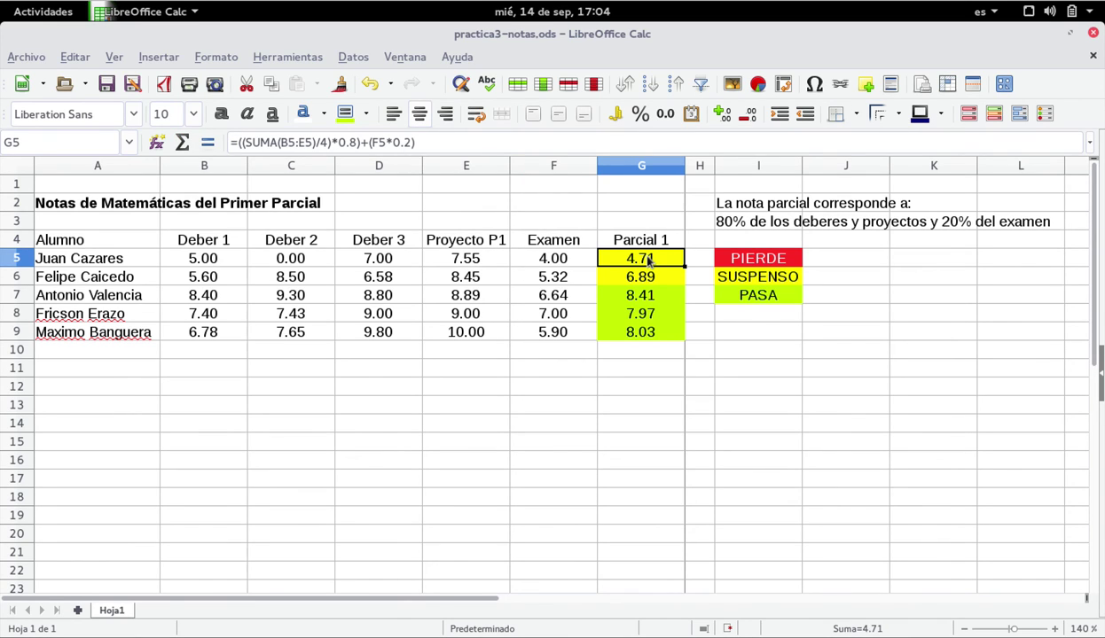
- Set the Deber 3 grade in D5 to 0
key("Left")
key("Left")
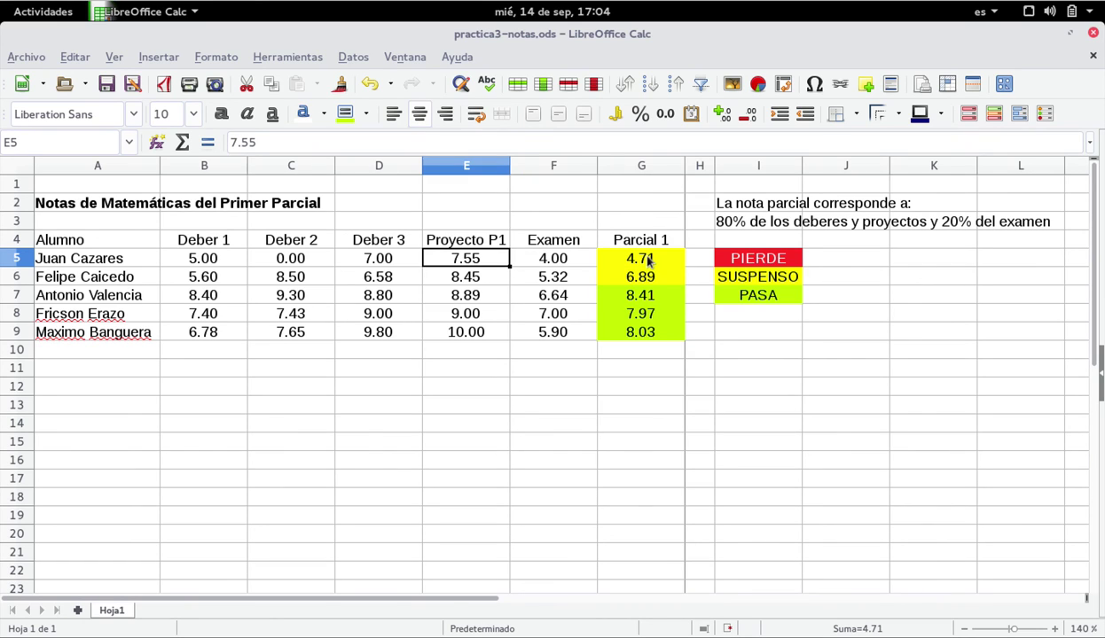
key("Left")
key("Left")
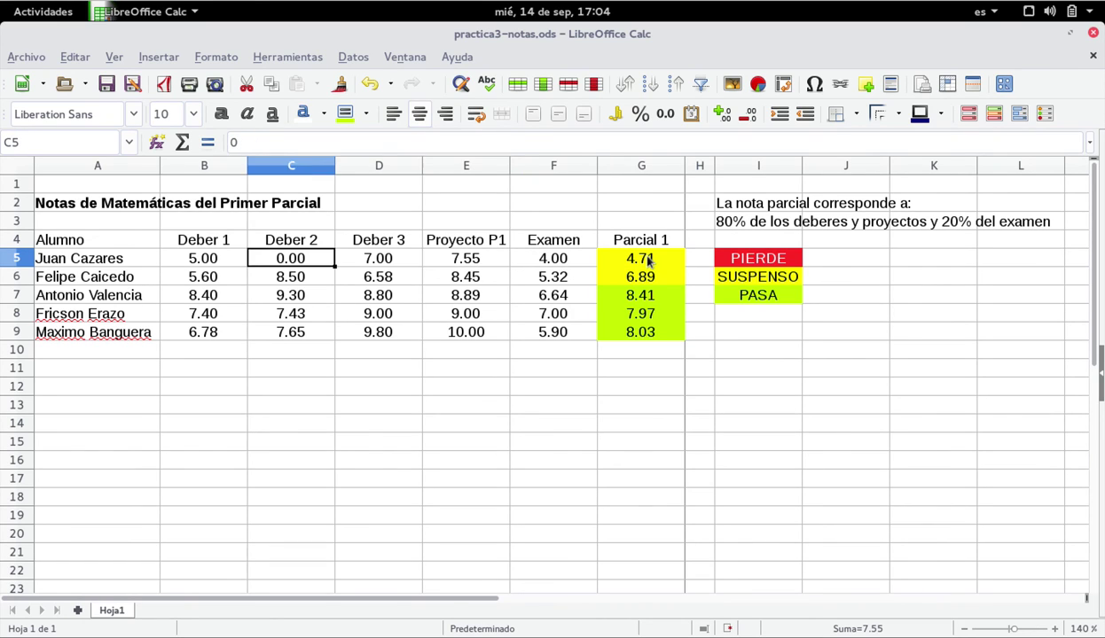
key("Left")
key("Right")
key("Right")
key("Right")
key("Left")
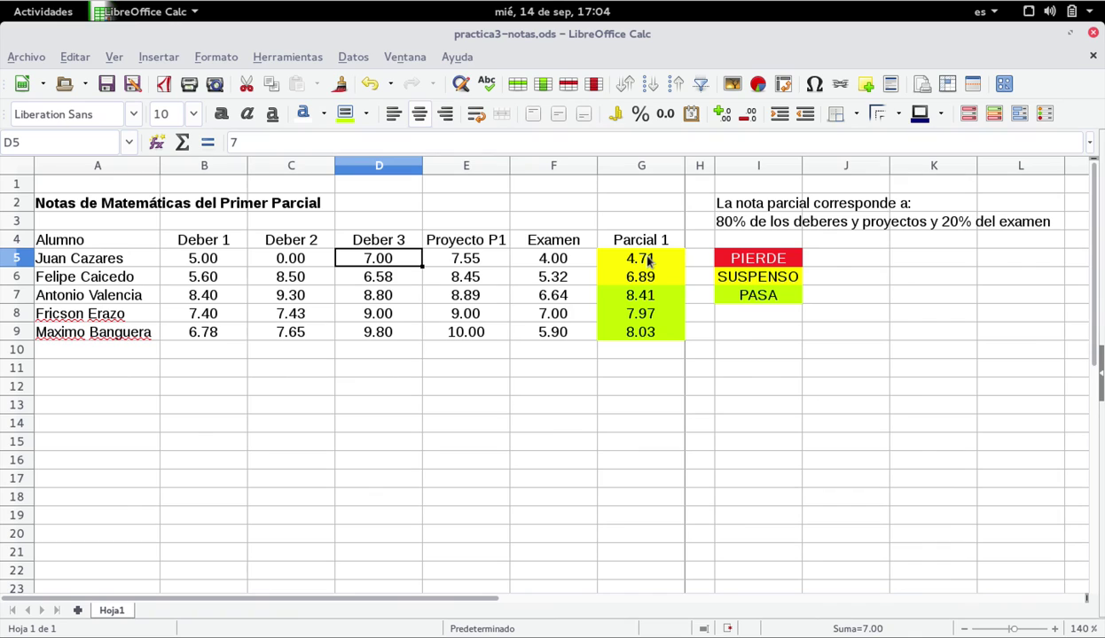
type("0")
key("Return")
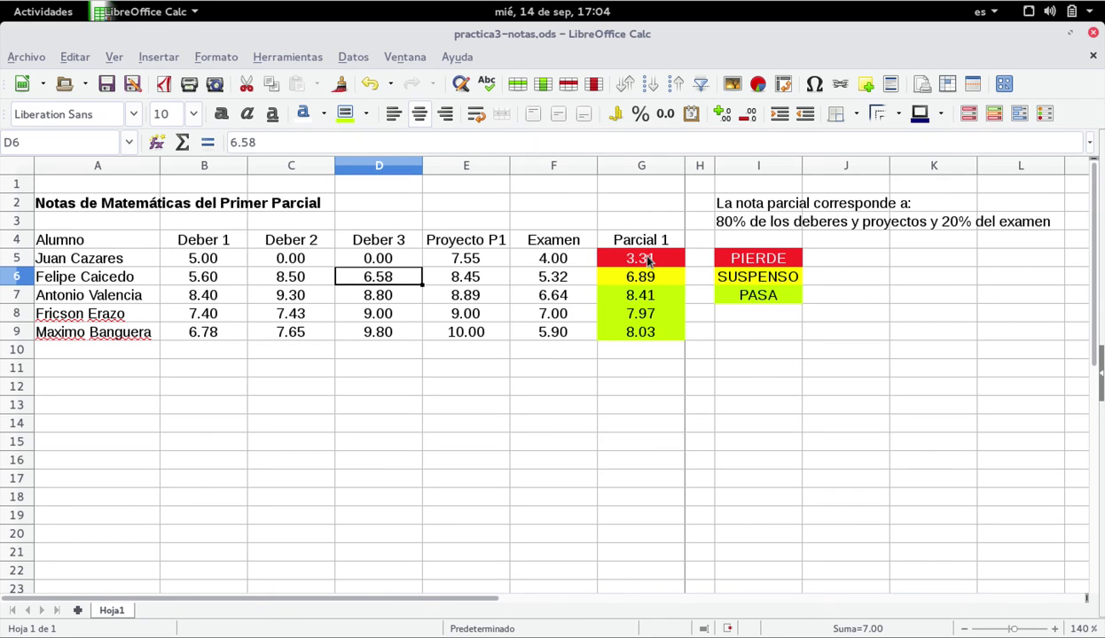
- Compare the color of the recalculated Parcial 1 grade in G5 with the PIERDE, SUSPENSO and PASA legend
key("Up")
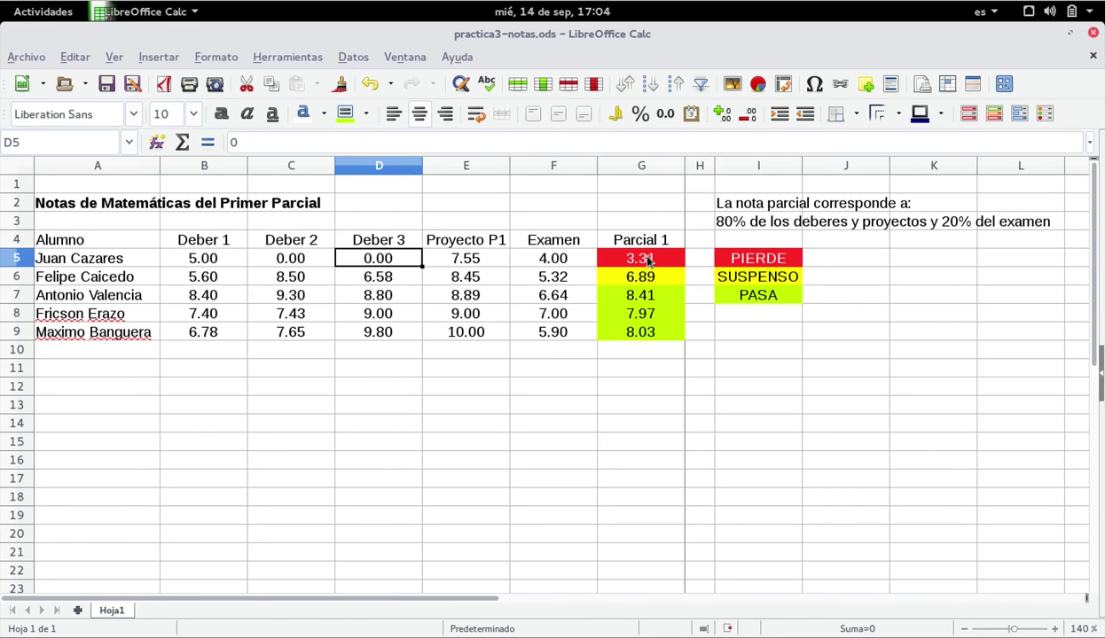
key("Right")
key("Right")
key("Right")
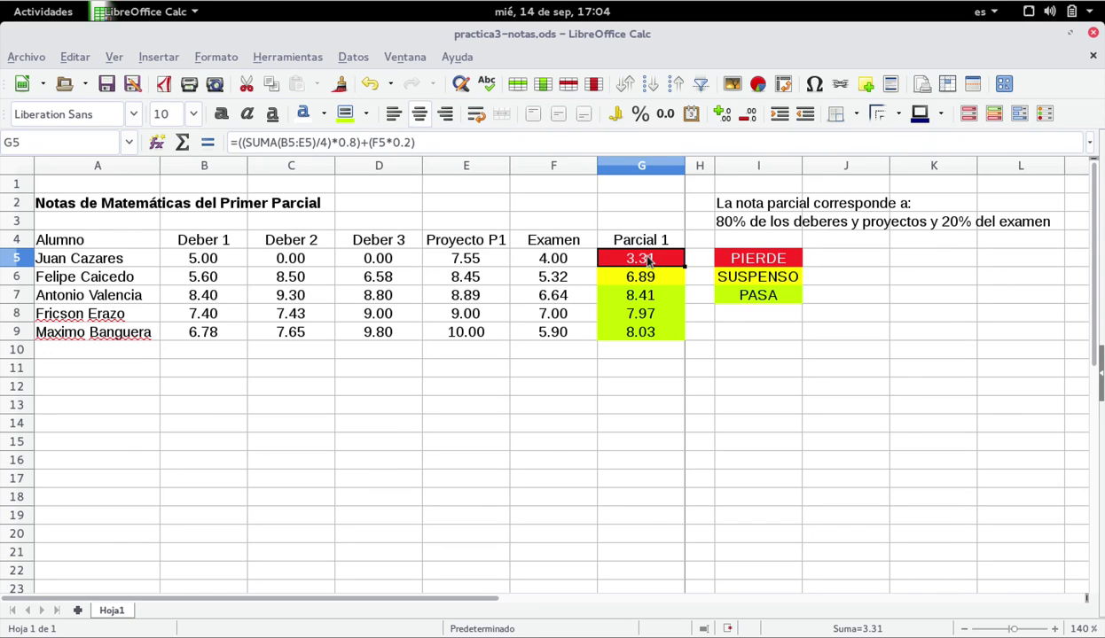
key("Right")
key("Right")
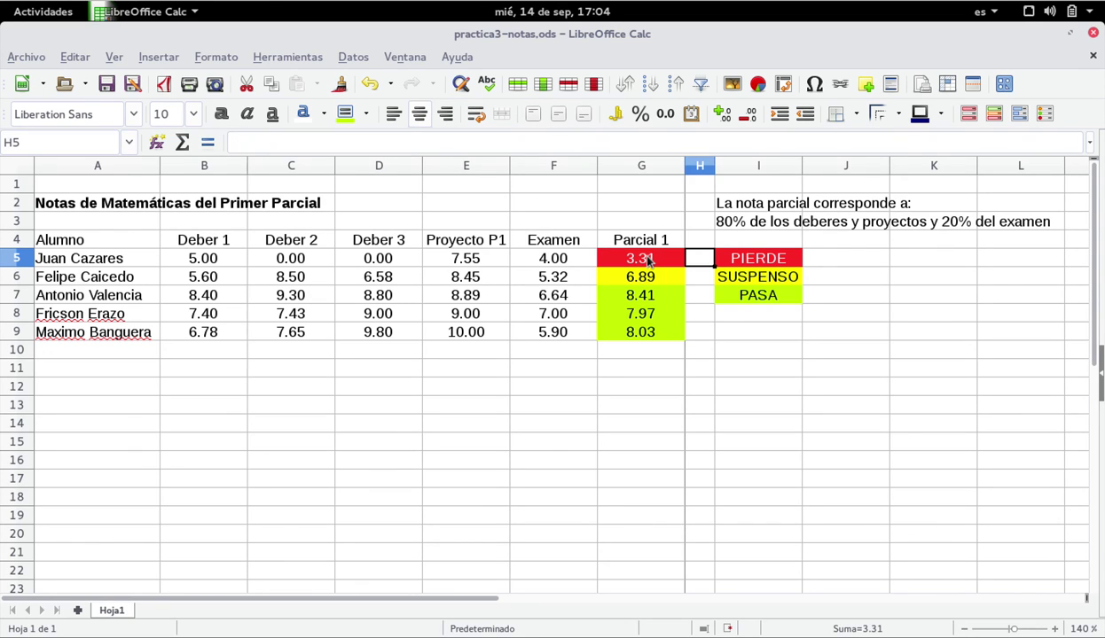
key("Left")
key("Left")
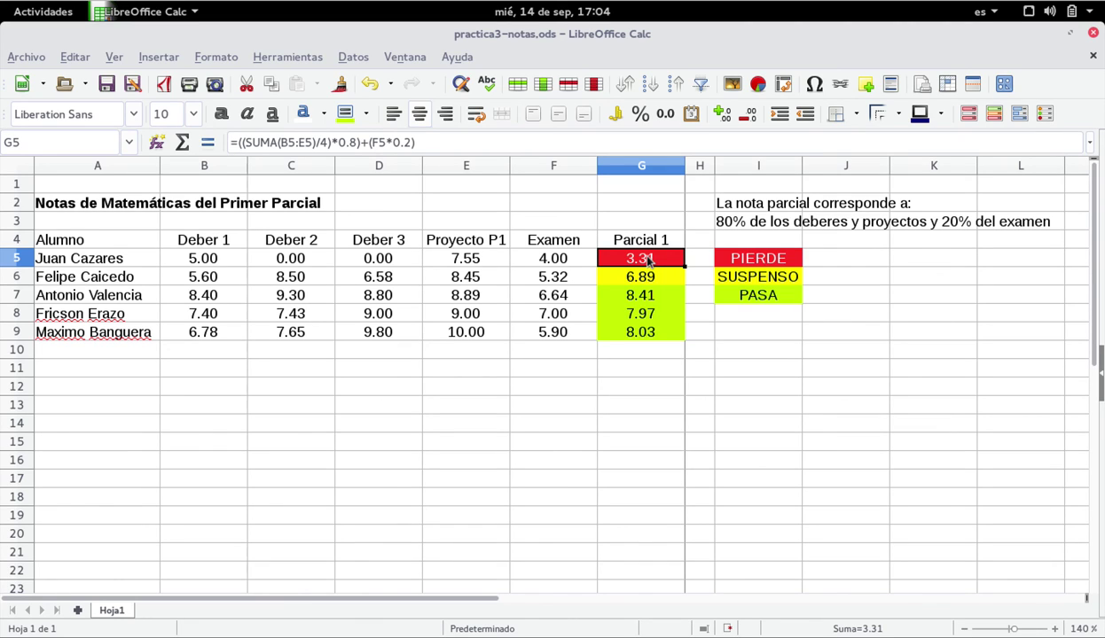
- Set the Deber 1 and Deber 2 grades in B8 and C8 to 6
key("Left")
key("Left")
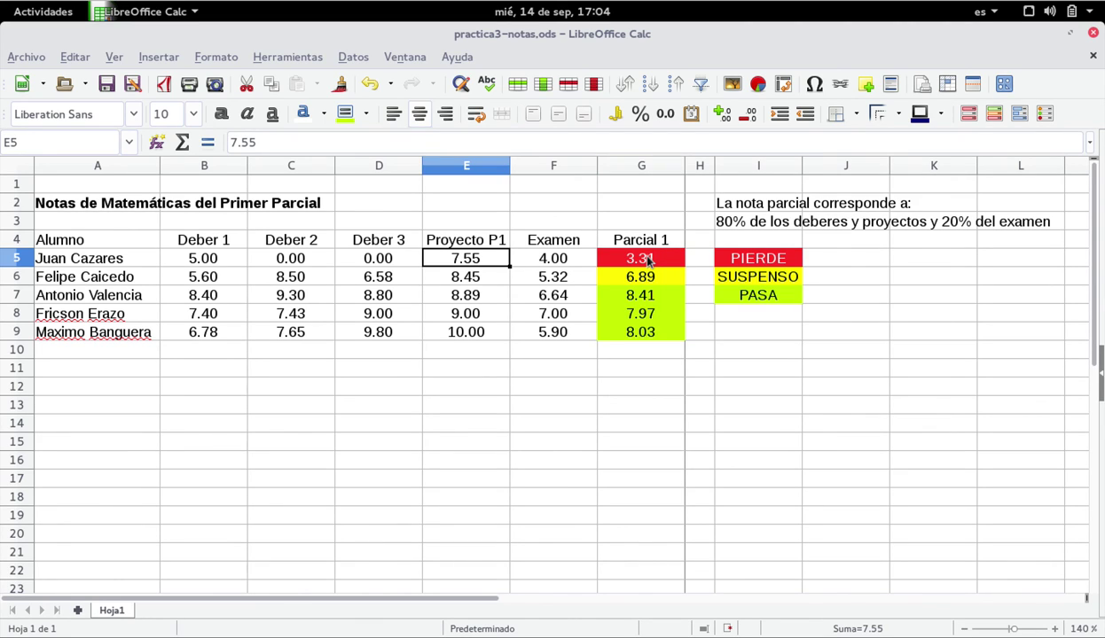
key("Down")
key("Down")
key("Down")
key("Left")
key("Left")
key("Left")
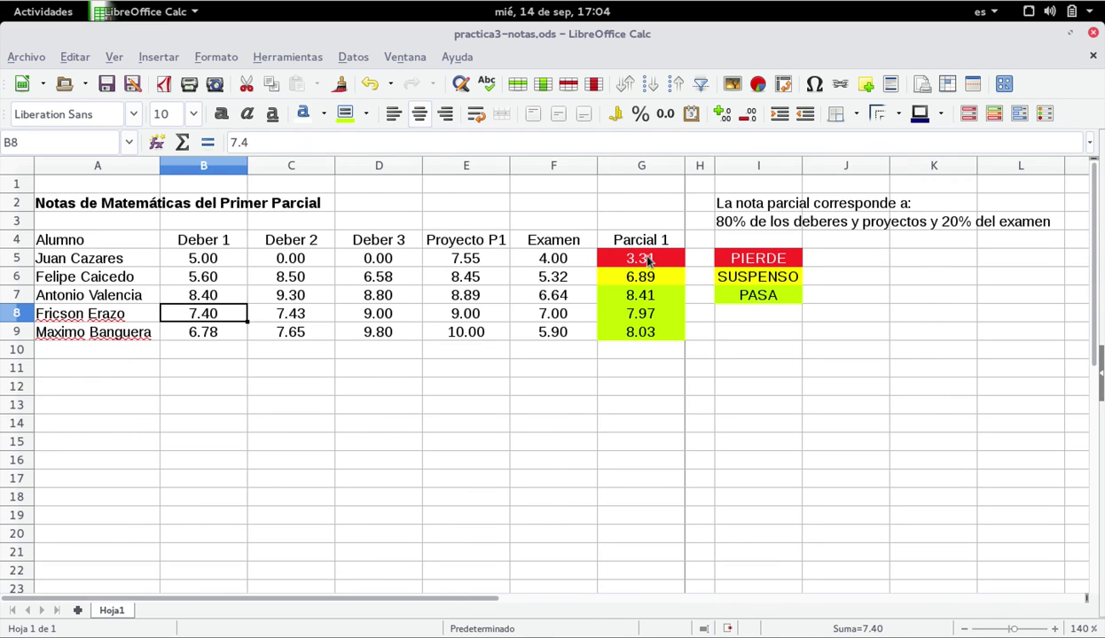
key("Right")
key("Left")
type("6")
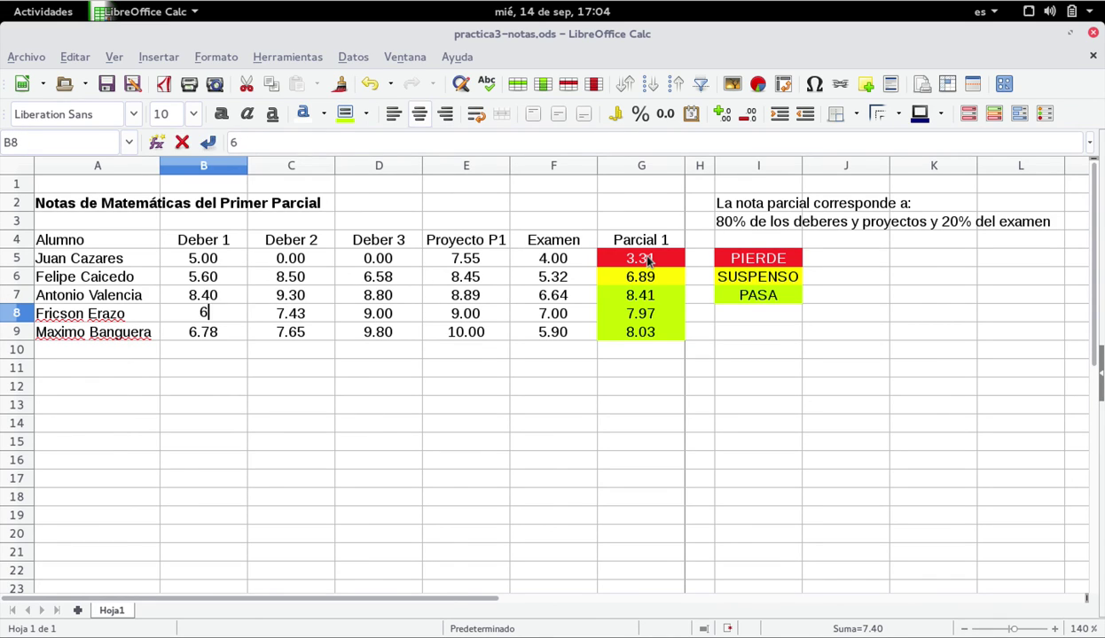
key("Right")
type("6")
key("Right")
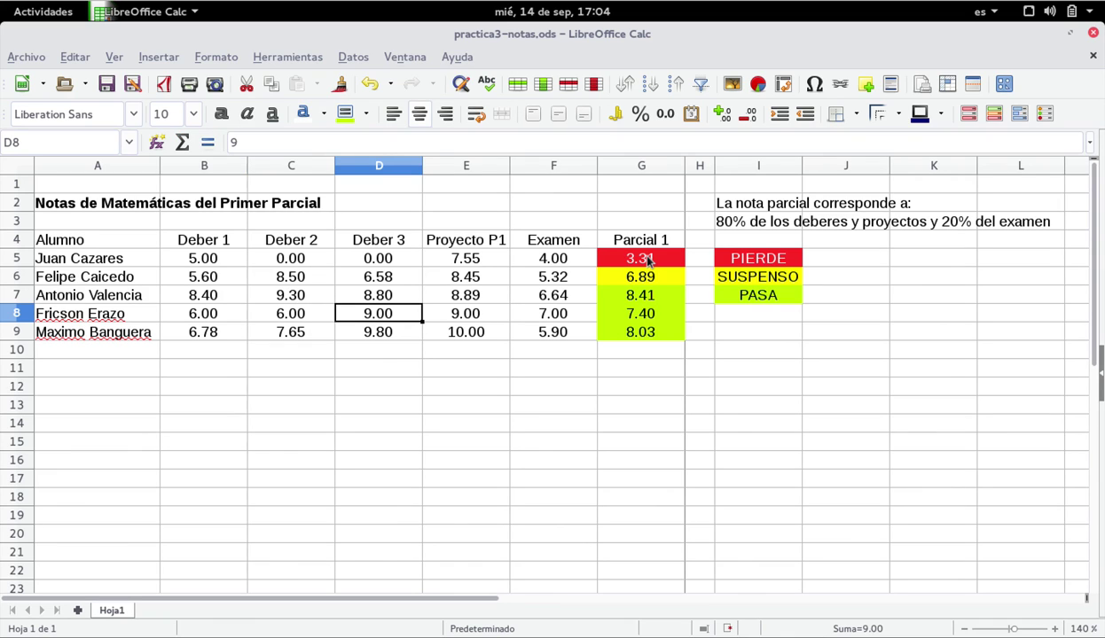
- Set the Deber 3 grade in D8 to 4 and check the color of the Parcial 1 grade in G8
type("4")
key("Right")
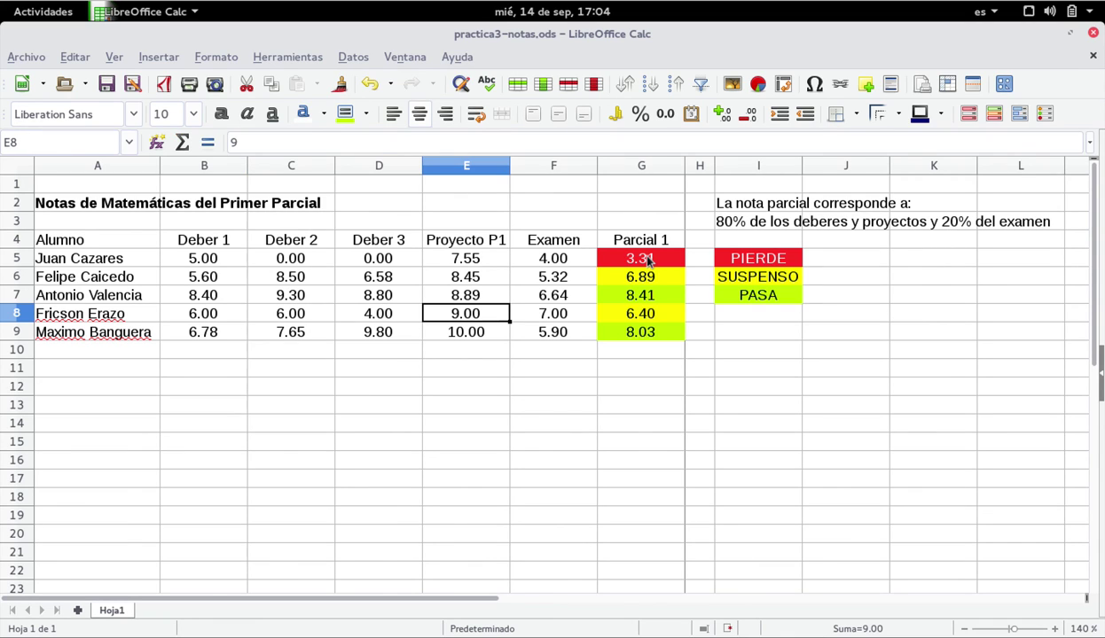
key("Right")
key("Right")
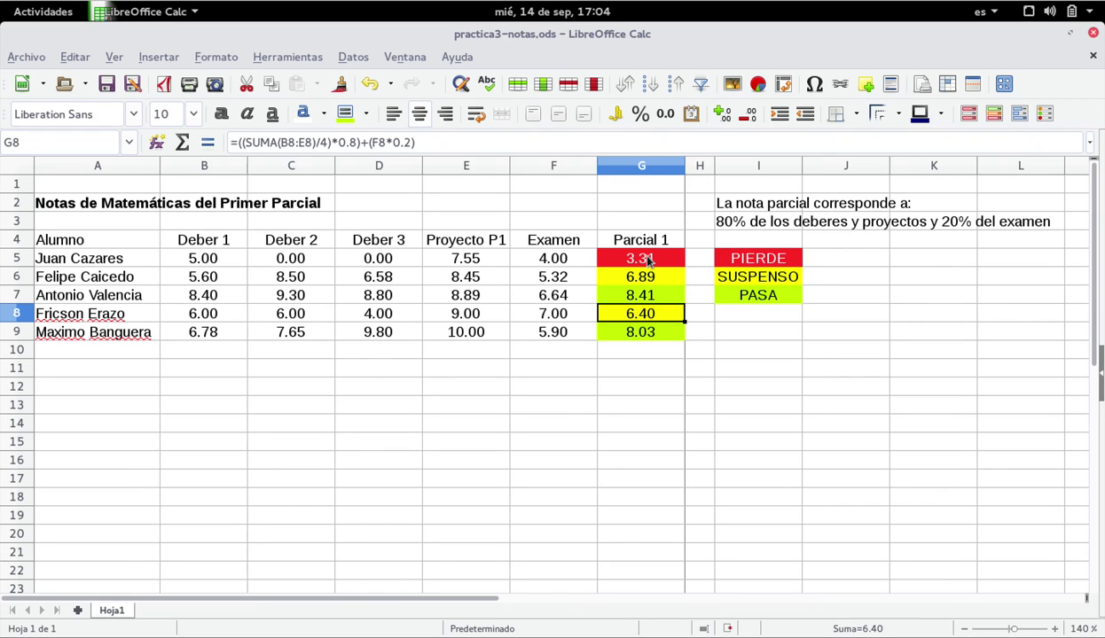
key("Left")
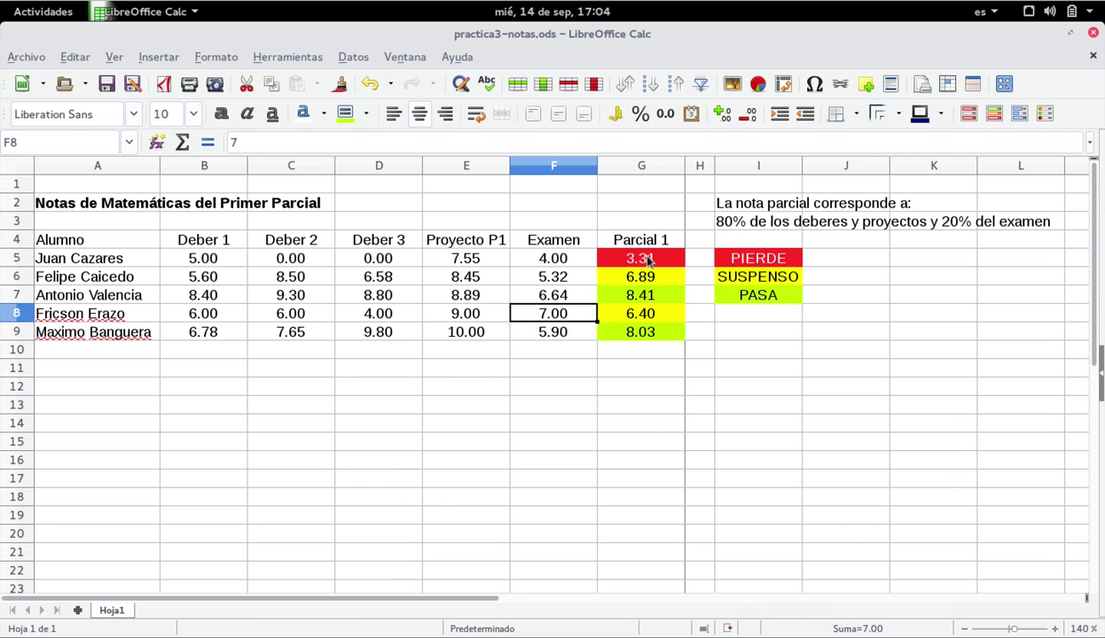
- Select the Deber 2 grade in C6
key("Up")
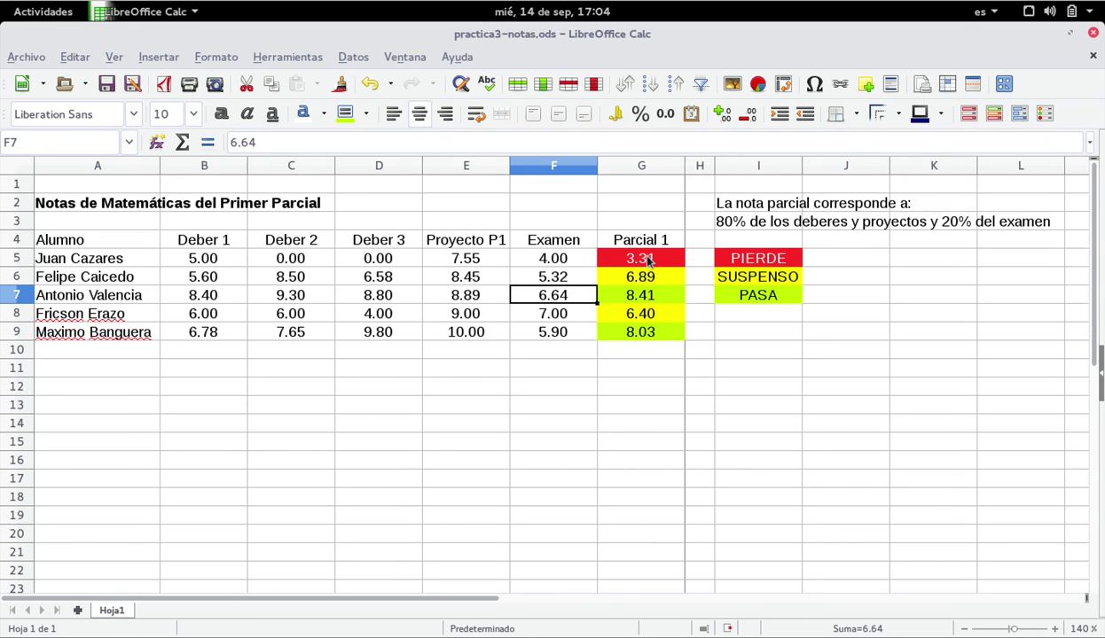
key("Up")
key("Left")
key("Left")
key("Left")
key("Left")
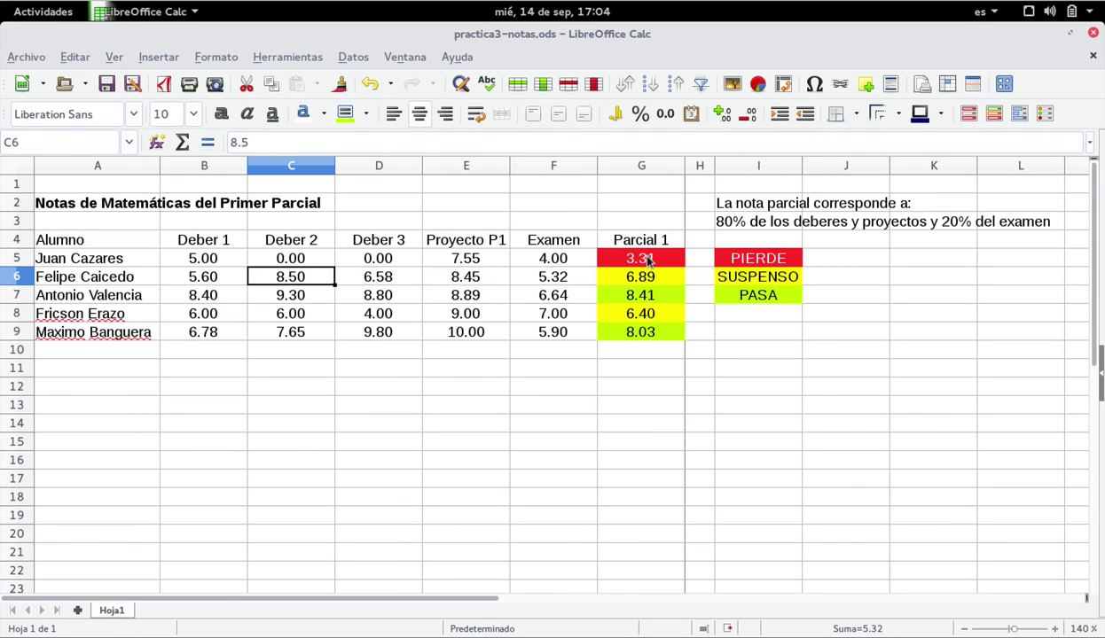